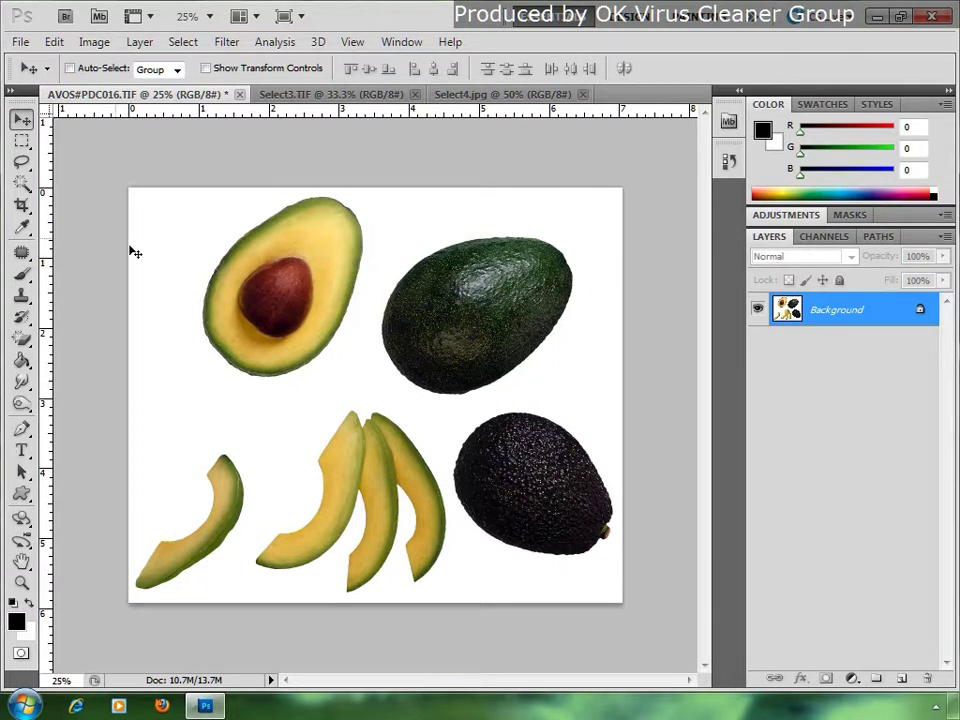
- Select the Lasso tool so its Lasso, Polygonal Lasso and Magnetic Lasso flyout appears
left_click(23, 165)
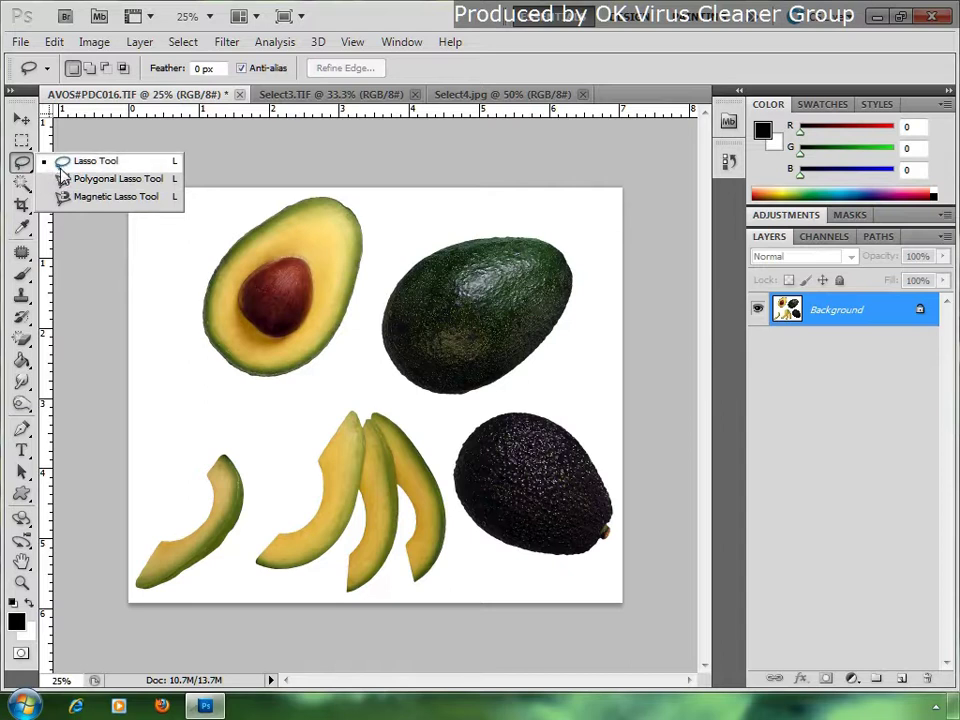
- Lasso the lone lower-left avocado slice, move it up-right beside the fanned slices, and deselect
left_click(61, 170)
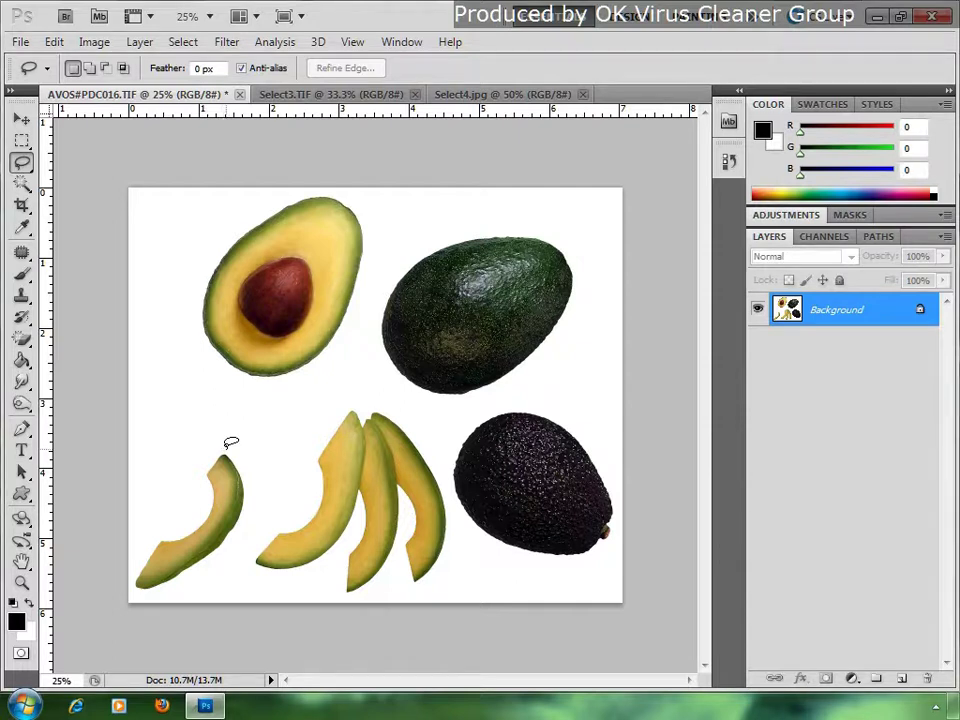
mouse_move(228, 451)
left_mouse_down()
mouse_move(238, 544)
mouse_move(146, 590)
mouse_move(133, 562)
mouse_move(160, 516)
mouse_move(189, 512)
mouse_move(230, 446)
left_mouse_up()
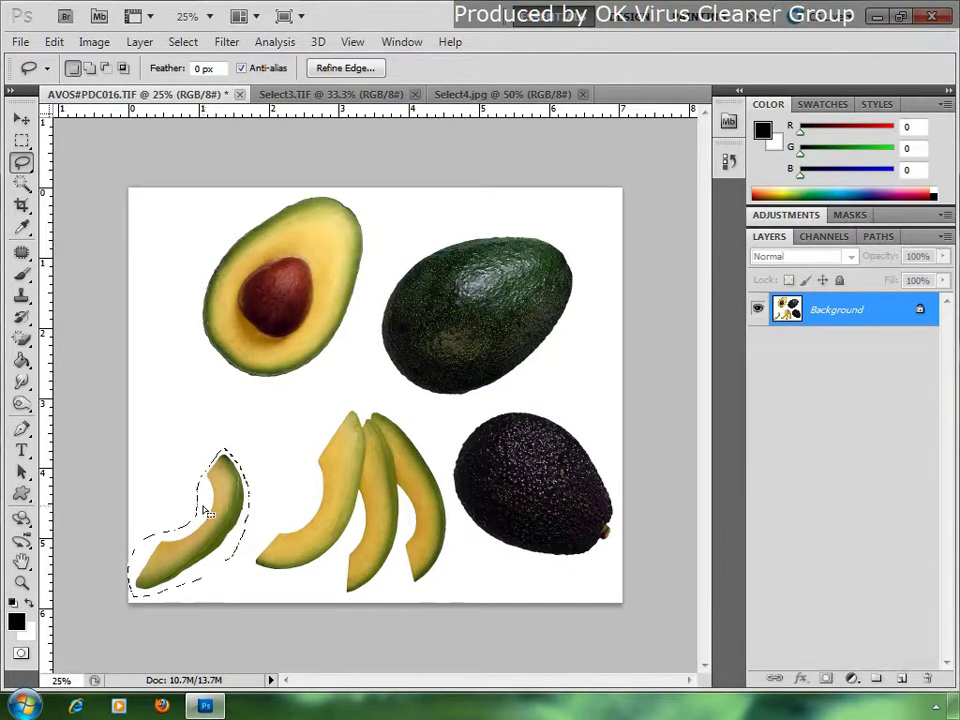
left_click_drag(218, 512, 229, 498)
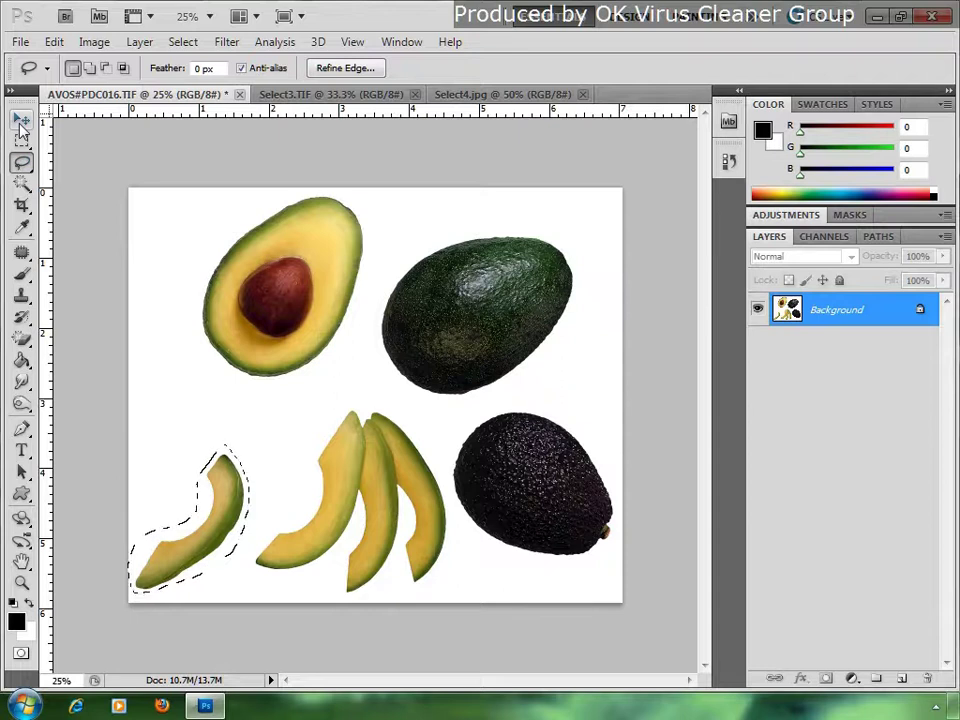
left_click(21, 121)
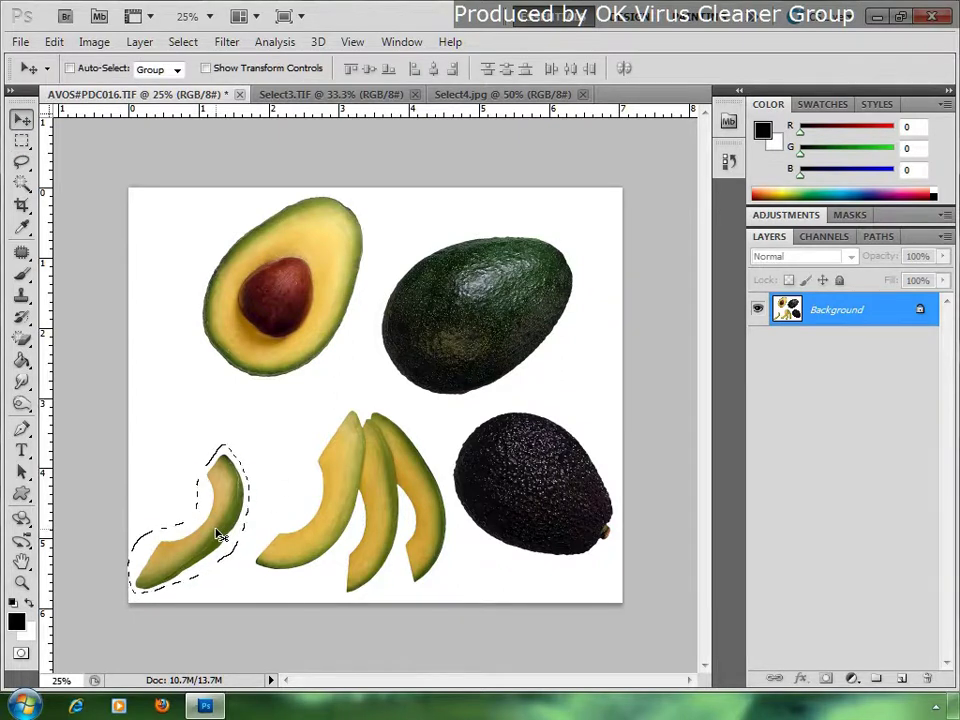
mouse_move(220, 535)
left_mouse_down()
mouse_move(425, 320)
mouse_move(439, 317)
mouse_move(232, 452)
mouse_move(170, 361)
mouse_move(285, 485)
mouse_move(275, 483)
left_mouse_up()
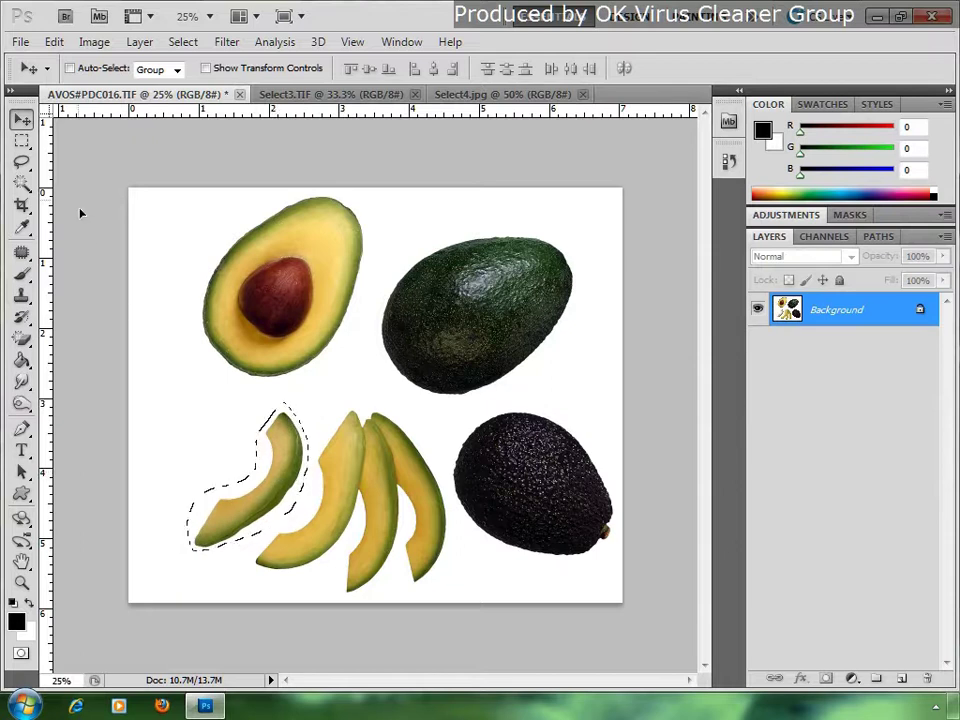
left_click(21, 161)
left_click(224, 400)
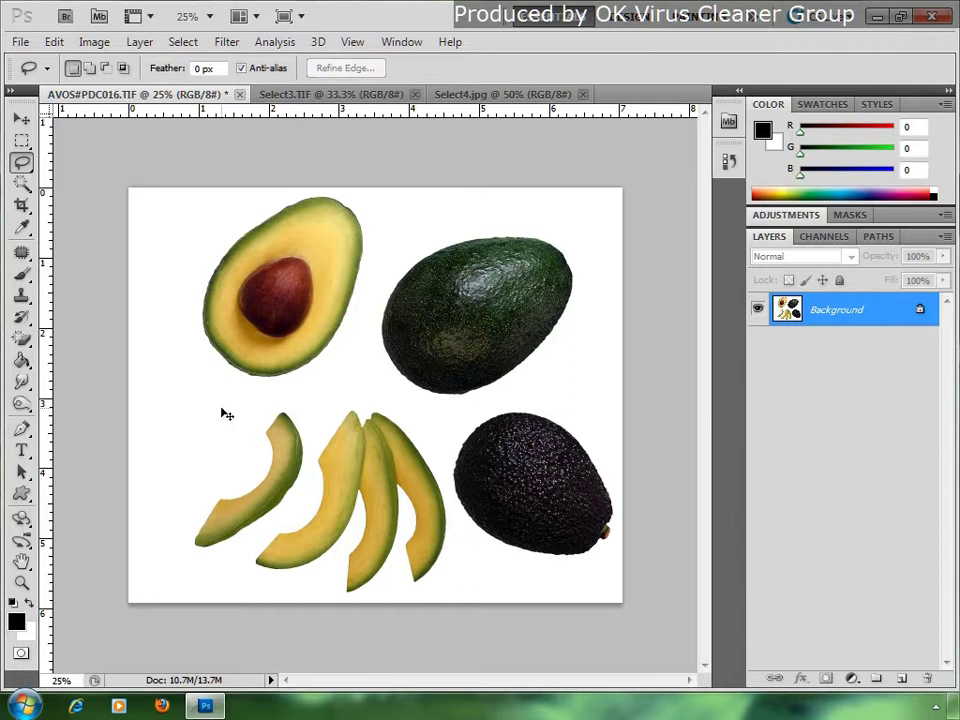
- Zoom in, lasso the avocado pit, test-drag it out to the lower left, then undo the move
key("ctrl+plus")
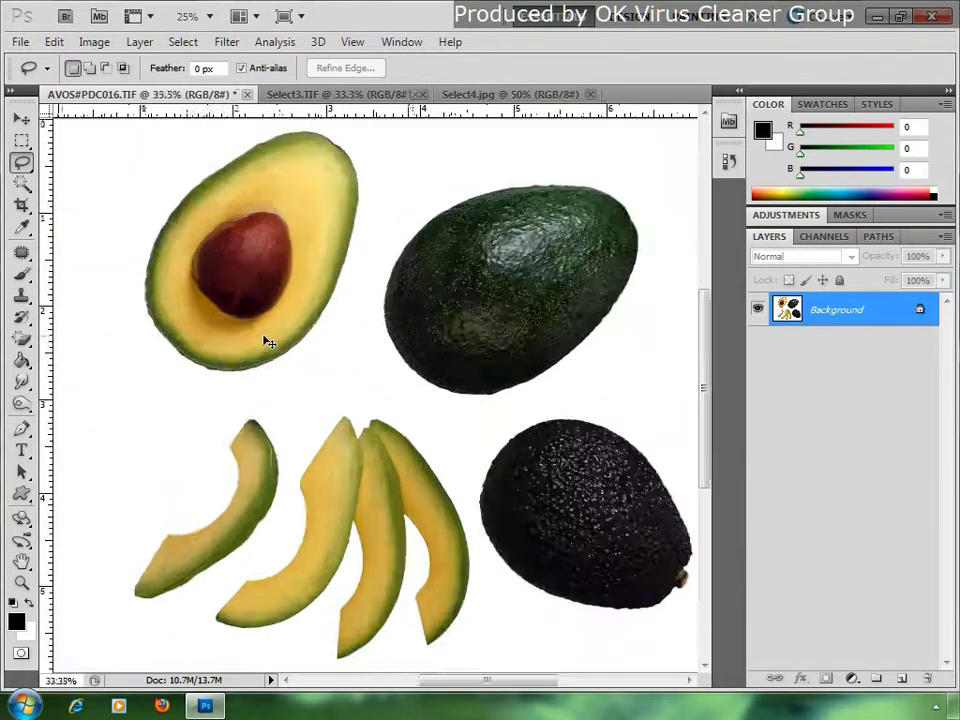
key("ctrl+plus")
mouse_move(270, 333)
left_mouse_down()
mouse_move(409, 394)
mouse_move(504, 387)
left_mouse_up()
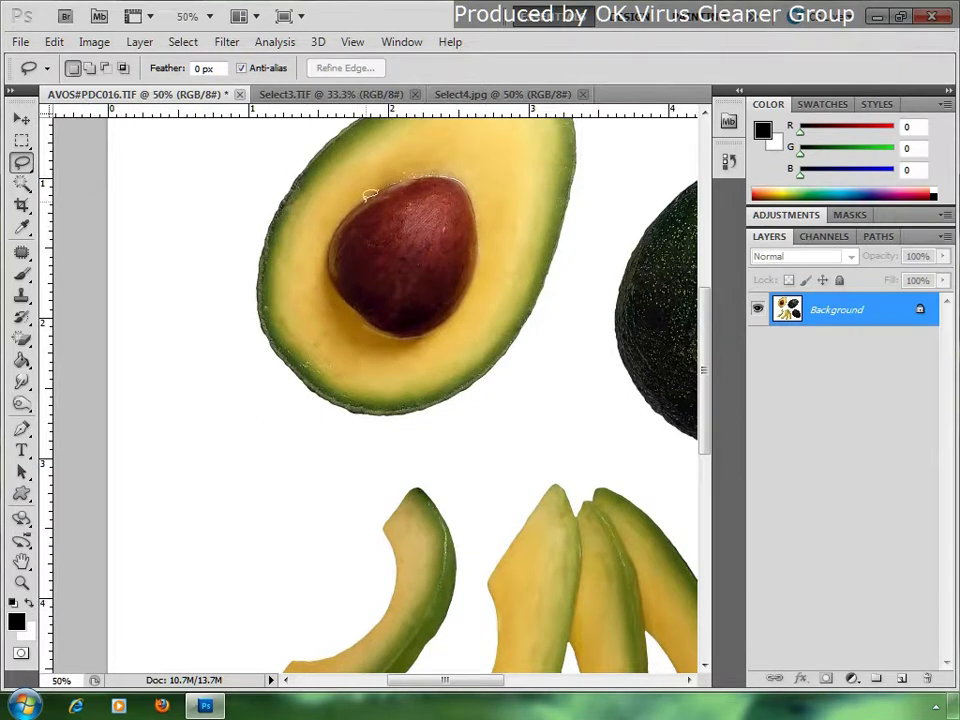
left_click_drag(432, 172, 411, 273)
mouse_move(368, 312)
left_mouse_down()
mouse_move(345, 212)
mouse_move(479, 251)
mouse_move(392, 326)
mouse_move(384, 320)
left_mouse_up()
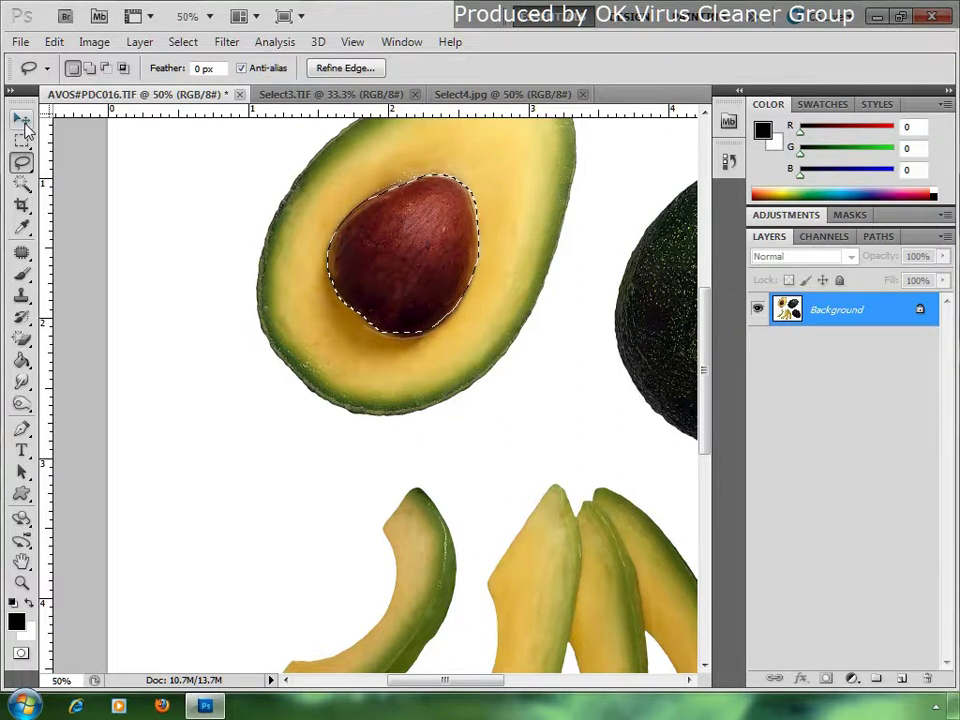
left_click(22, 120)
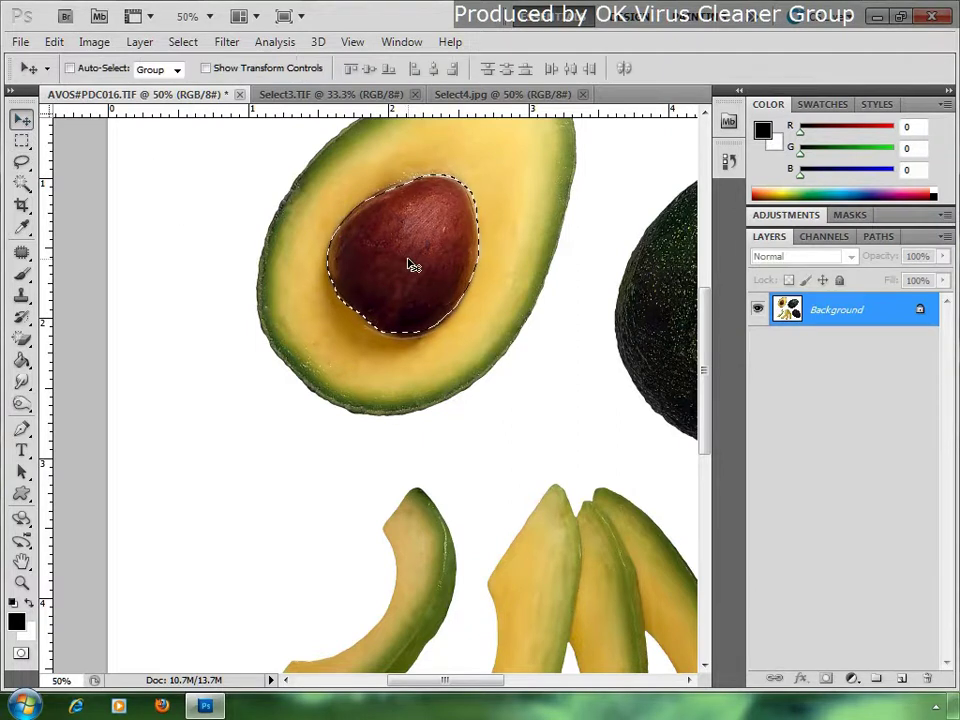
left_click_drag(403, 262, 297, 470)
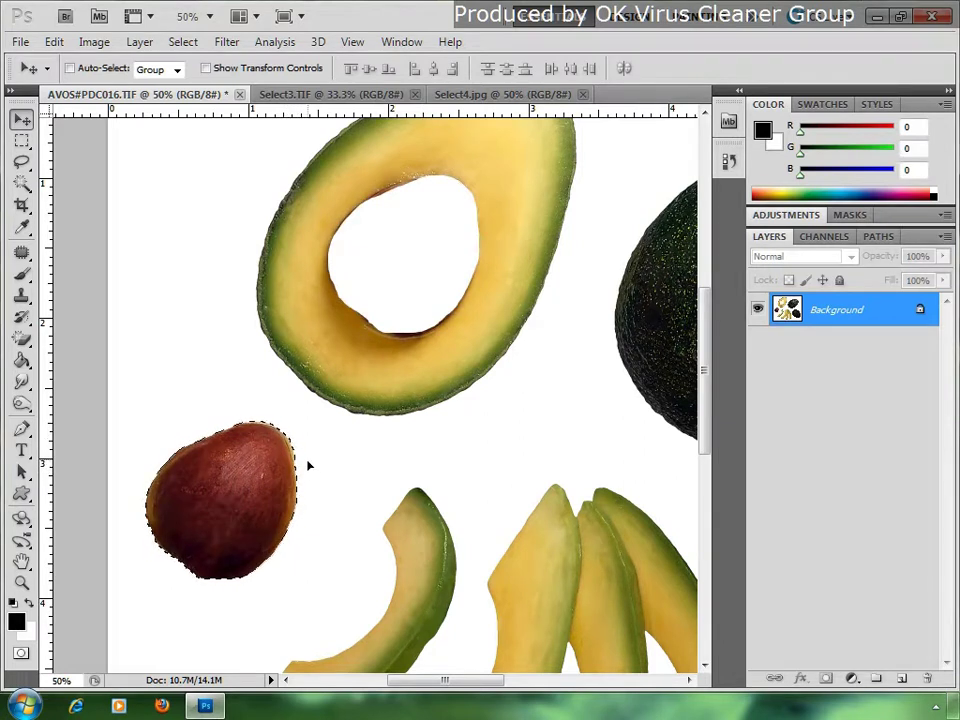
key("ctrl+z")
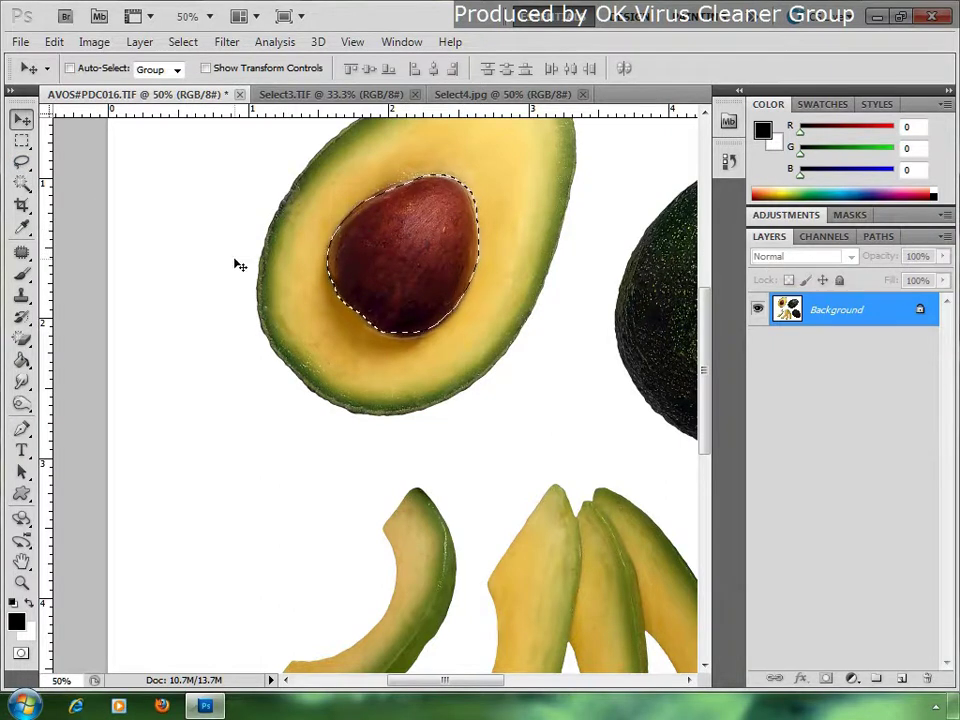
- Use Subtract from selection to trim excess from the pit selection's upper-right edge
left_click(22, 162)
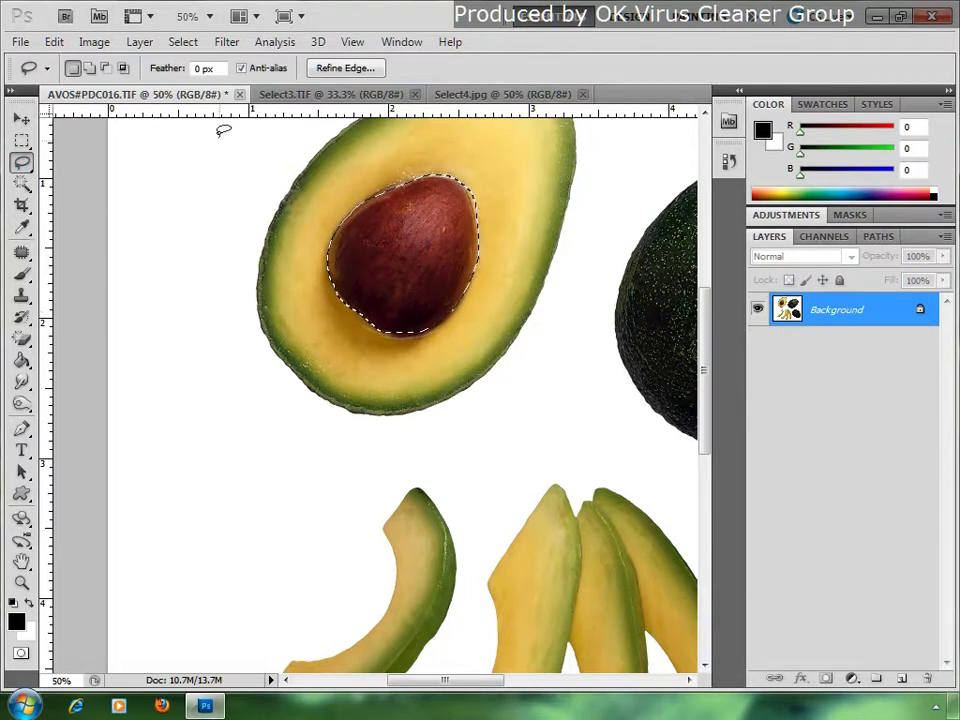
left_click(107, 69)
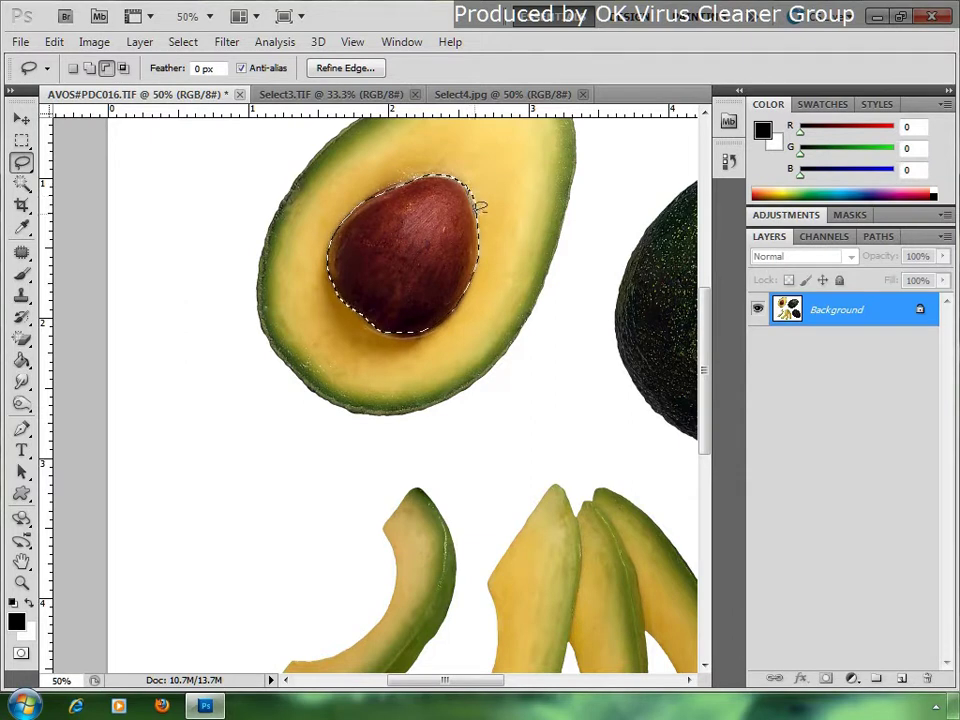
left_click_drag(484, 232, 488, 186)
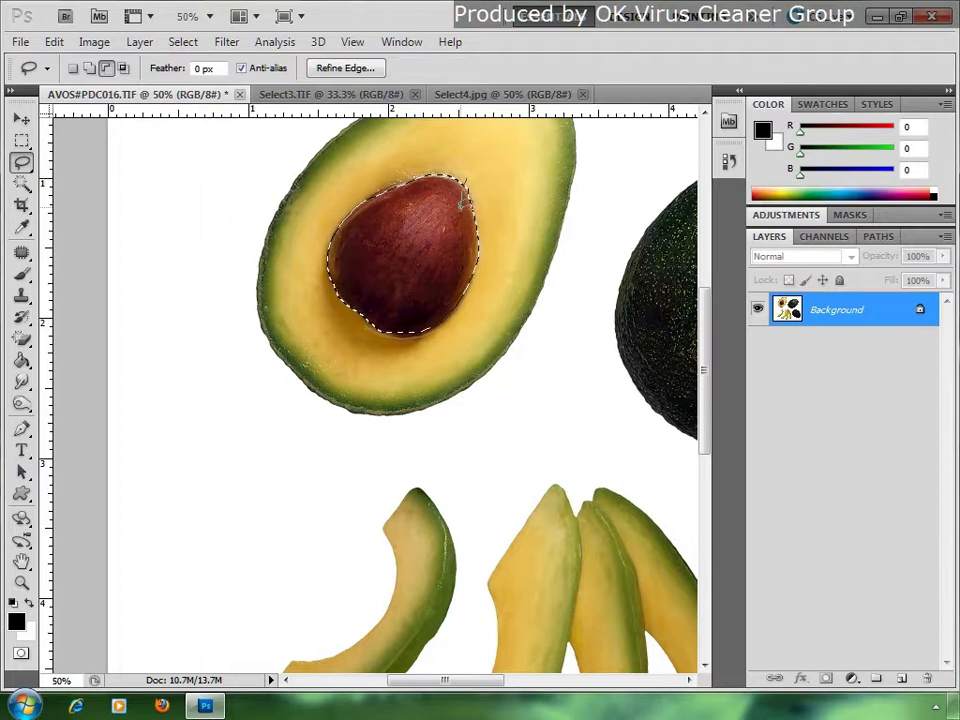
left_click_drag(500, 234, 509, 212)
left_click(89, 68)
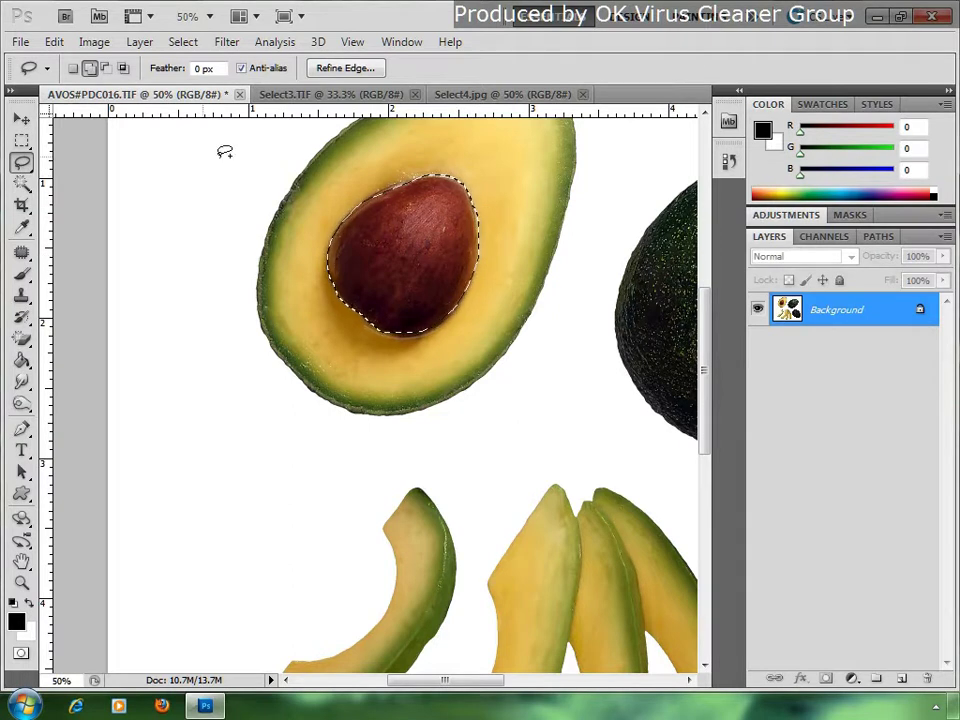
left_click(105, 67)
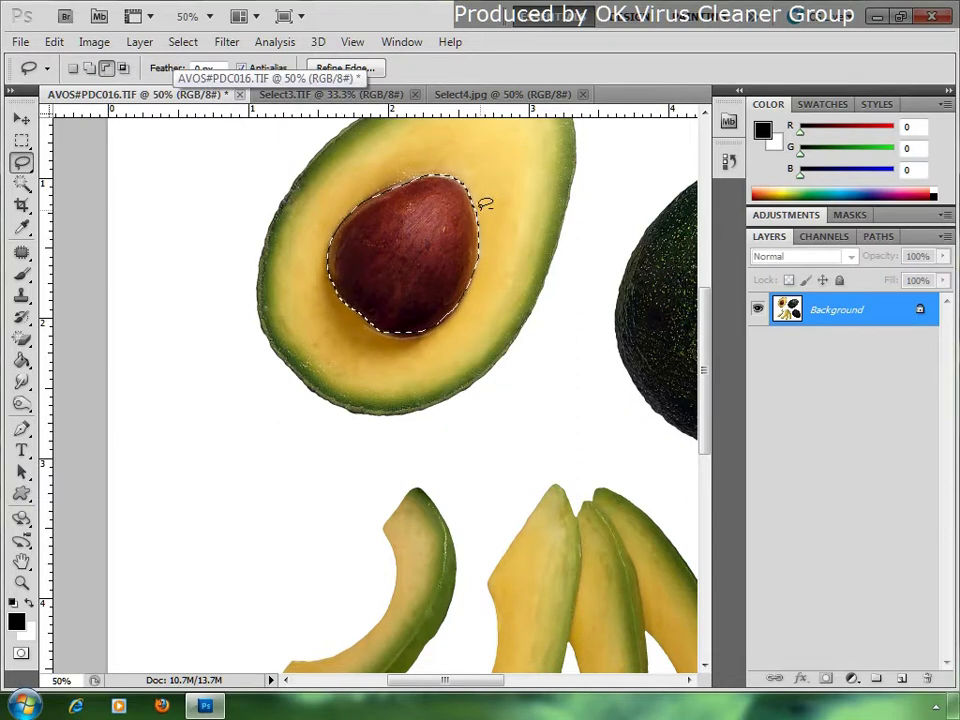
- Drag the selected pit out to the lower left and deselect it
left_click(21, 118)
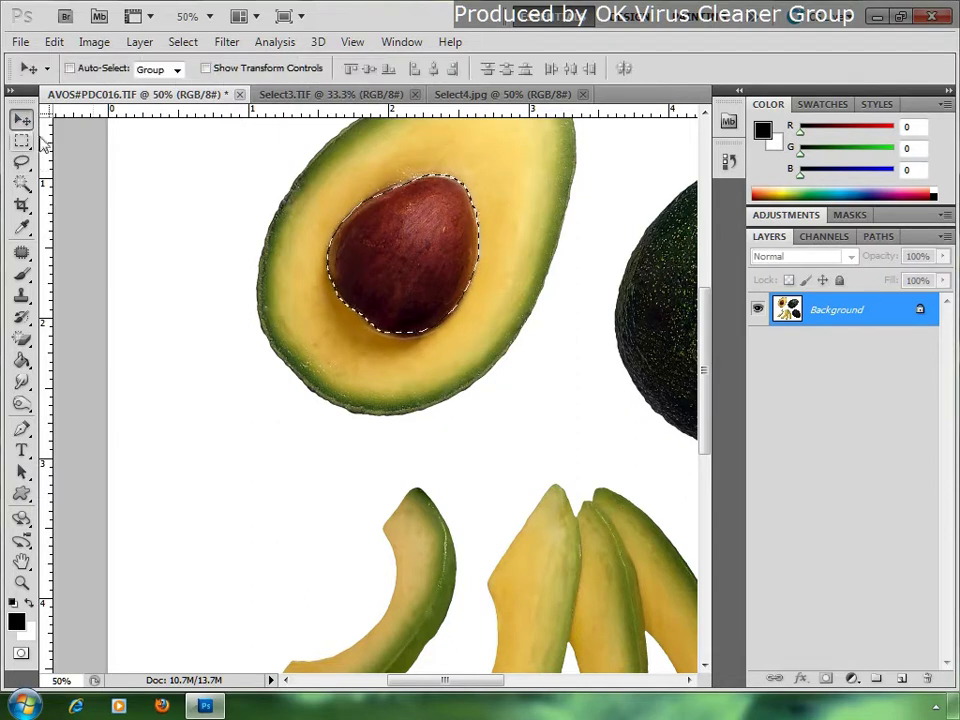
left_click_drag(425, 268, 225, 503)
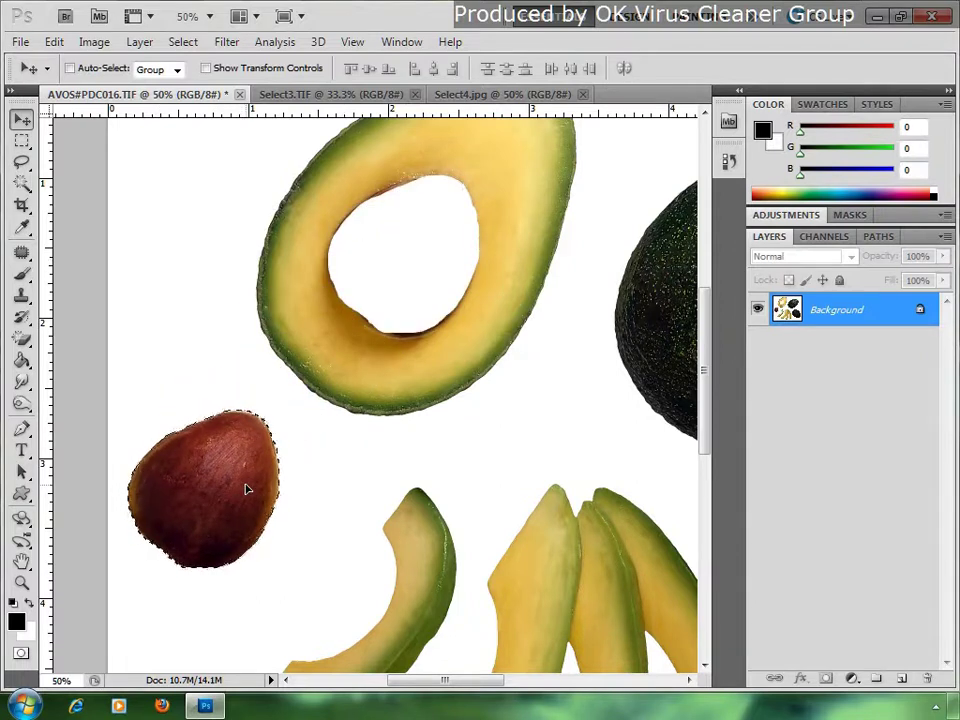
key("ctrl+d")
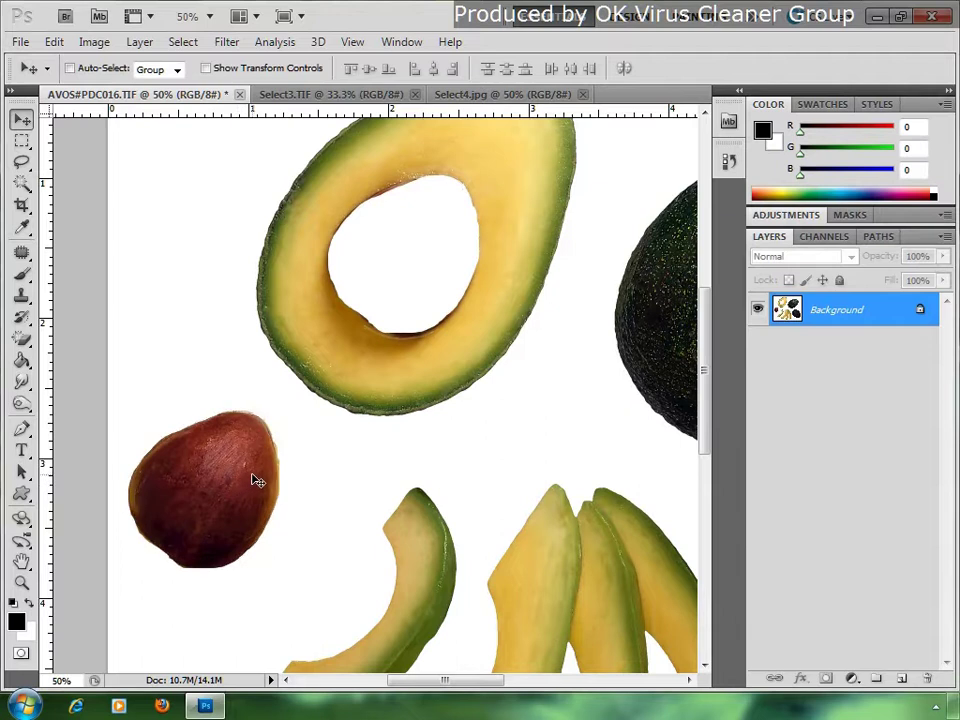
- Zoom to 100% and inspect the pit's cut edge and the hole around it
key("ctrl+plus")
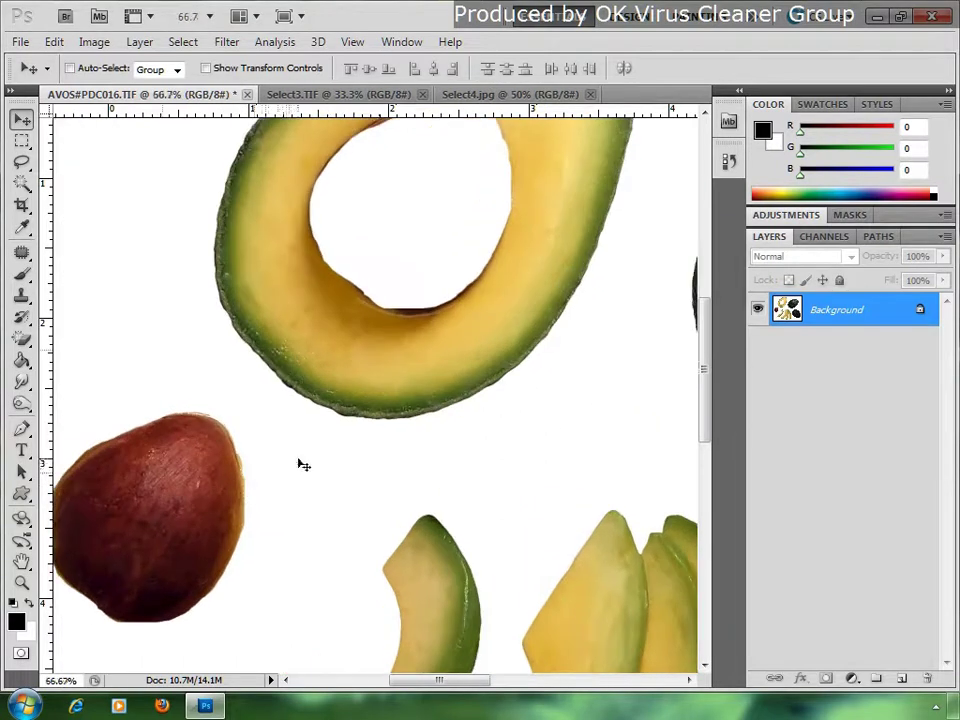
mouse_move(300, 462)
left_mouse_down()
mouse_move(352, 417)
mouse_move(432, 485)
left_mouse_up()
key("ctrl+plus")
left_click_drag(446, 557, 446, 471)
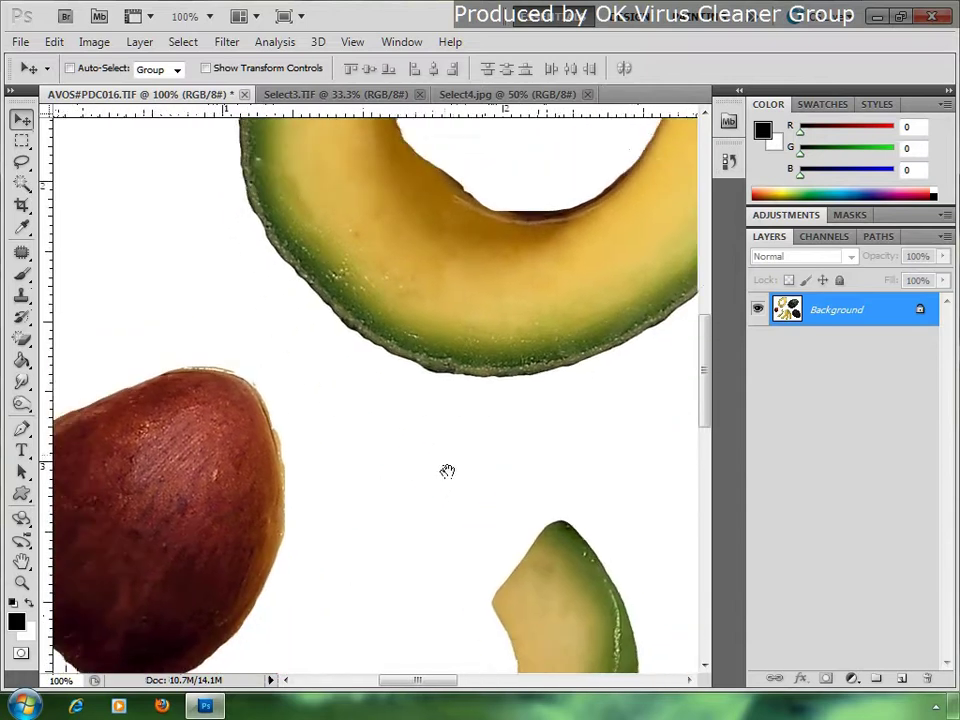
left_click_drag(420, 300, 414, 508)
left_click_drag(509, 152, 509, 222)
mouse_move(446, 514)
left_mouse_down()
mouse_move(471, 418)
mouse_move(482, 443)
left_mouse_up()
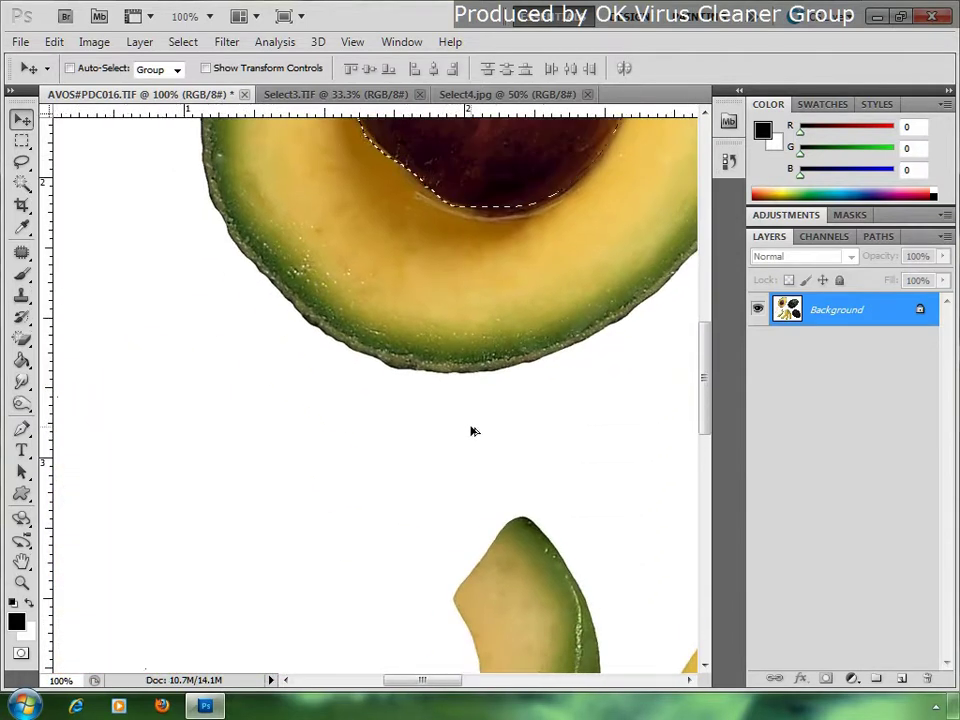
mouse_move(519, 296)
left_mouse_down()
mouse_move(491, 426)
mouse_move(518, 360)
left_mouse_up()
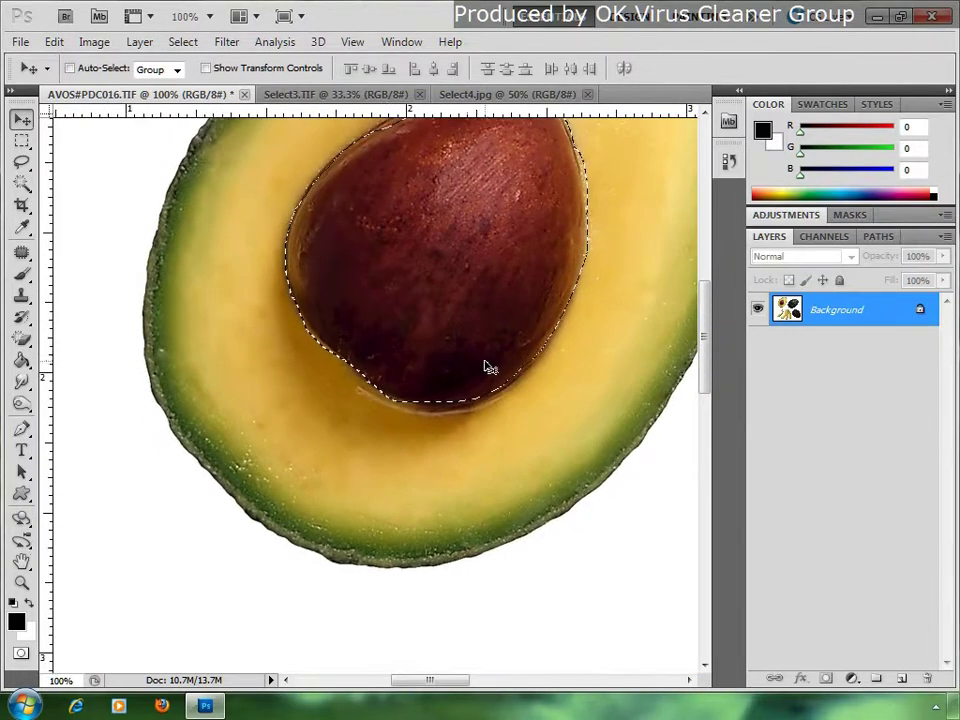
key("ctrl+d")
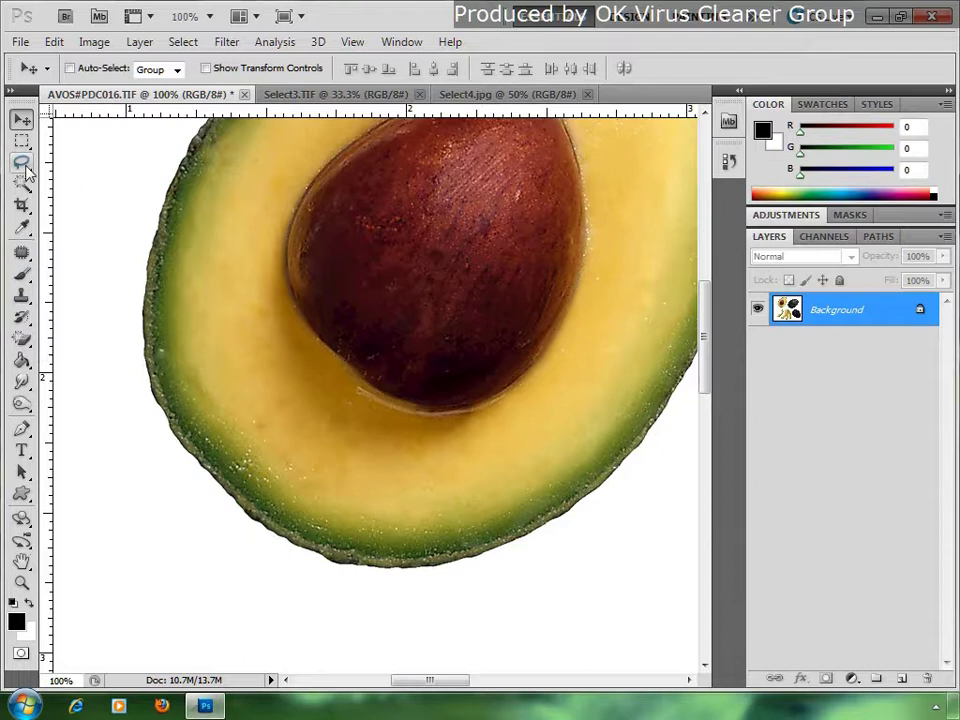
- Re-trace a freehand lasso selection around the avocado pit's upper-right edge
left_click(22, 161)
left_click_drag(360, 299, 364, 387)
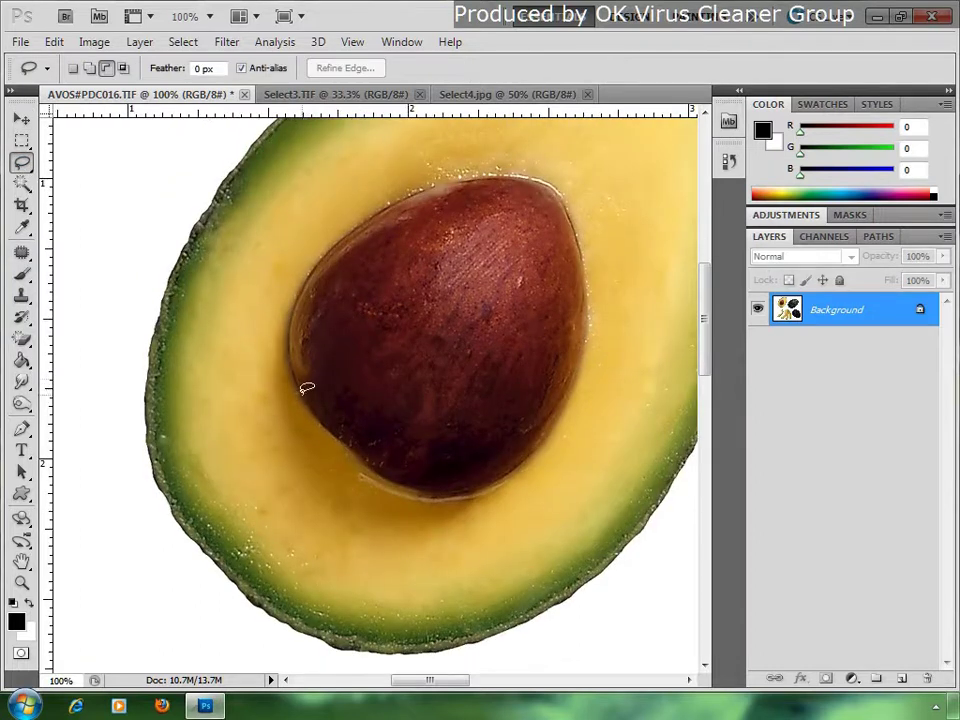
left_click_drag(521, 175, 588, 278)
mouse_move(365, 362)
left_mouse_down()
mouse_move(341, 456)
mouse_move(360, 372)
left_mouse_up()
- Test-pull the pit down-left, then undo so it sits back in place
key("v")
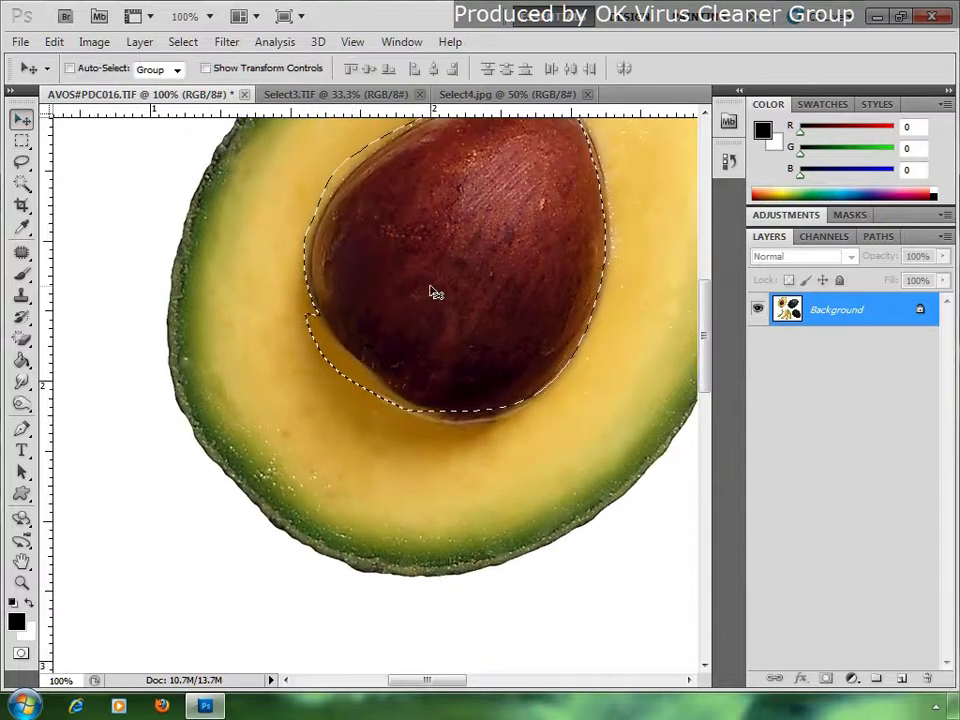
left_click_drag(431, 289, 118, 451)
key("ctrl+d")
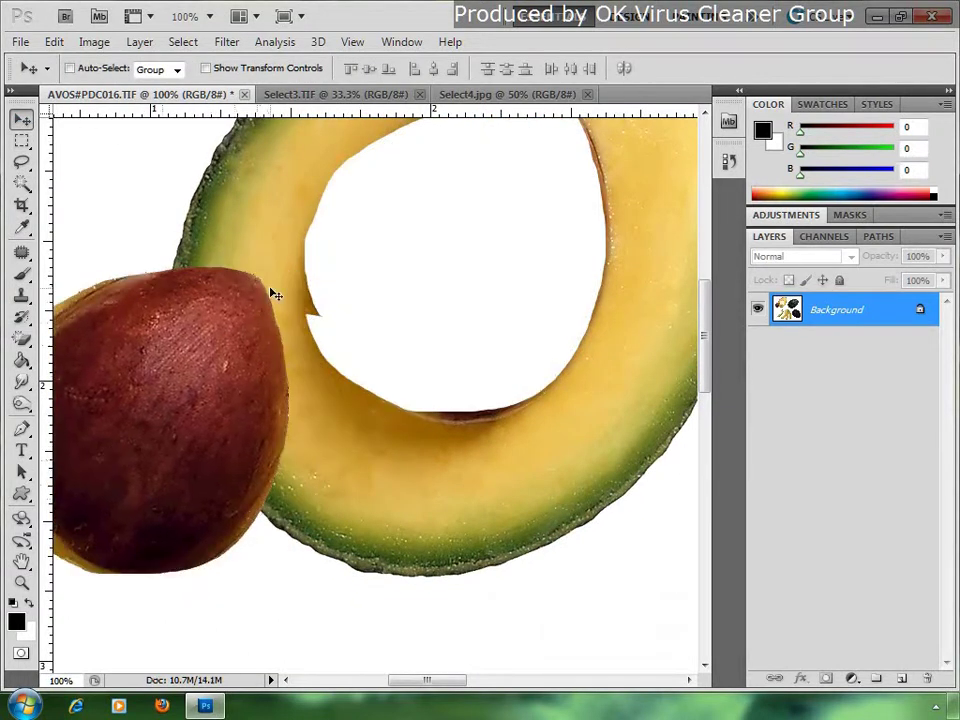
key("ctrl+alt+z")
key("ctrl+alt+z")
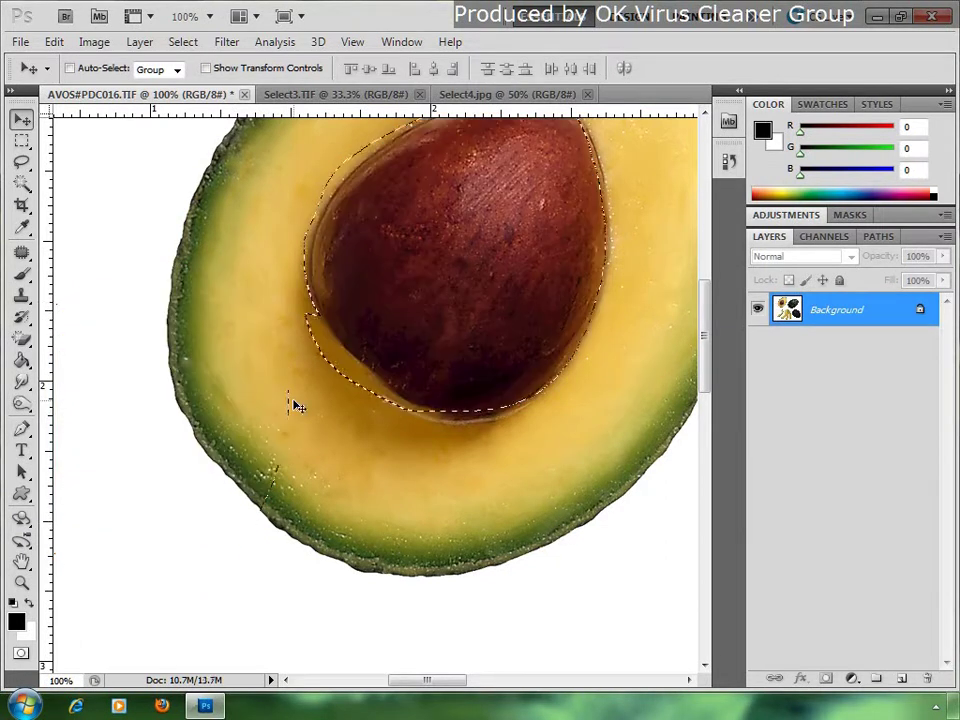
key("ctrl+alt+z")
left_click_drag(370, 283, 352, 335)
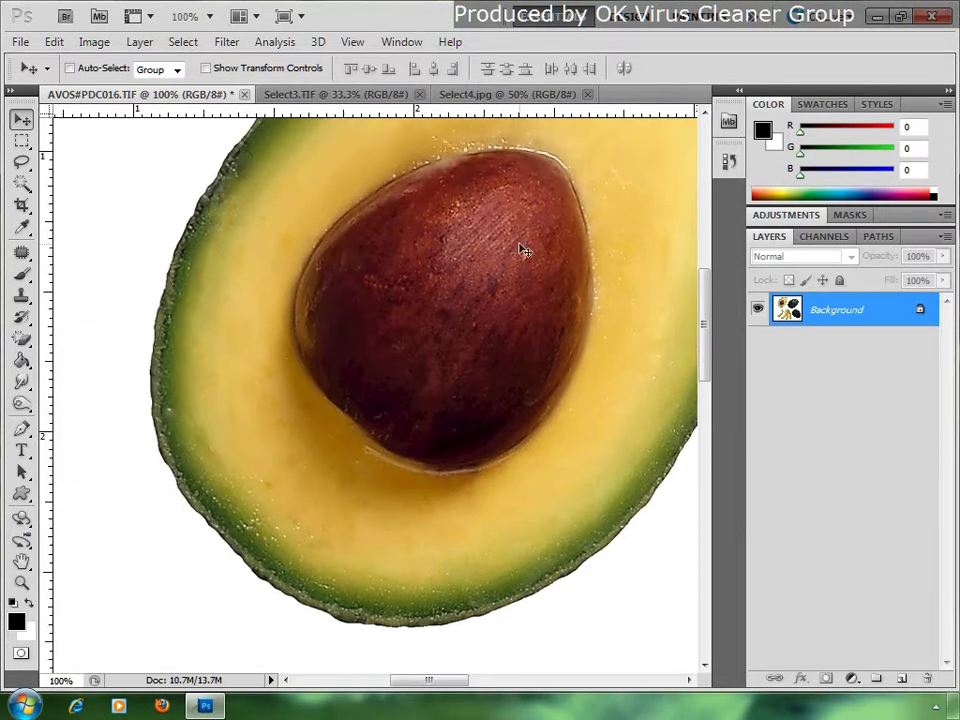
left_click(21, 161)
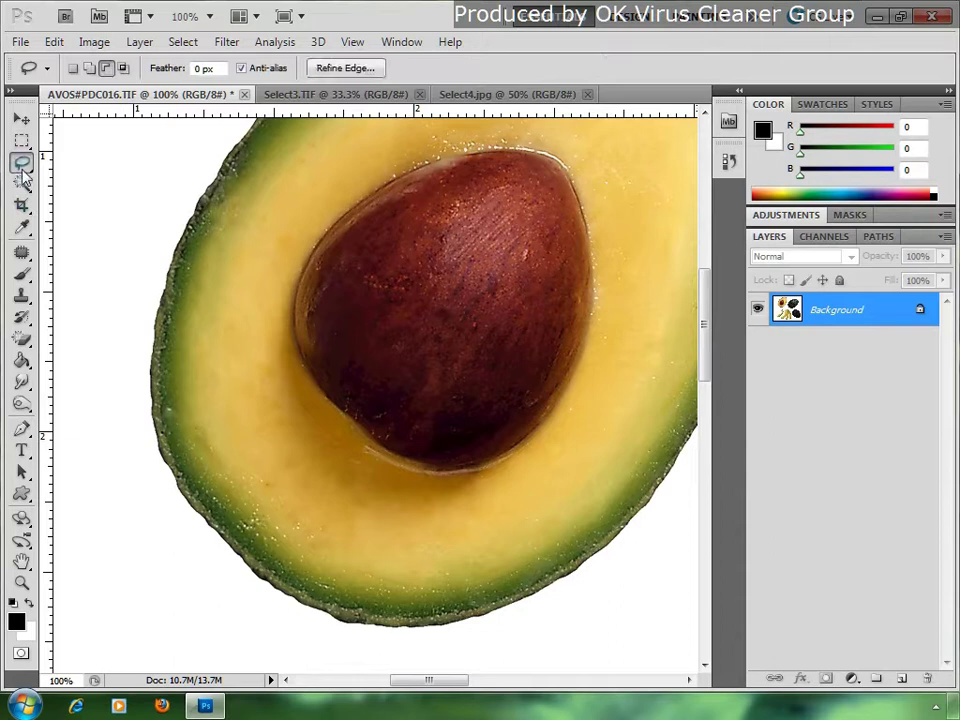
- Set the Lasso feather to 1 px
left_click(219, 68)
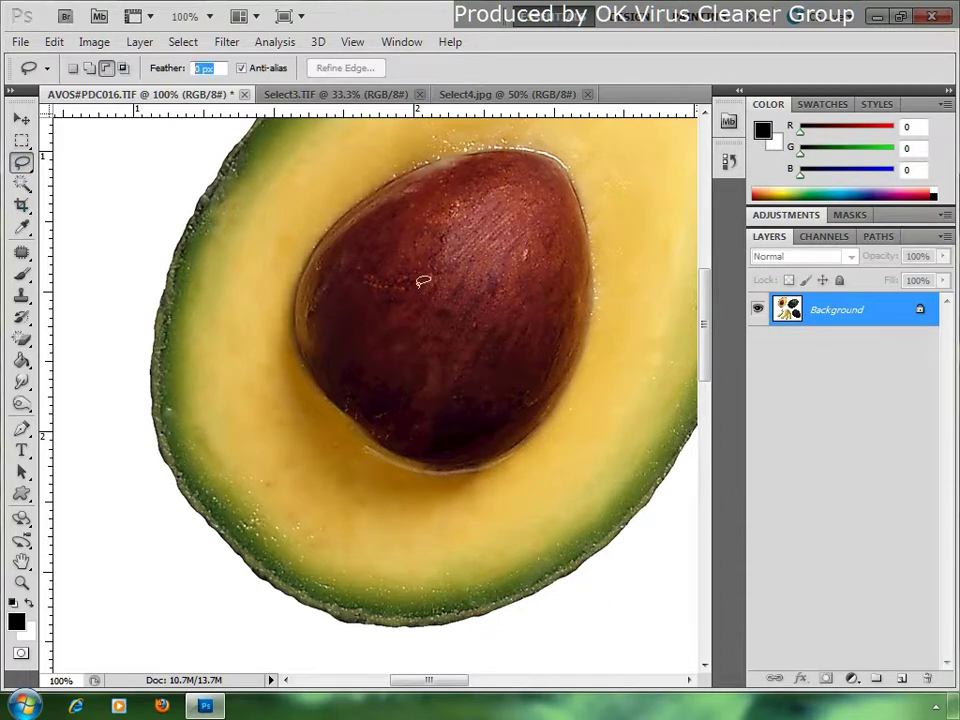
type("1")
key("Return")
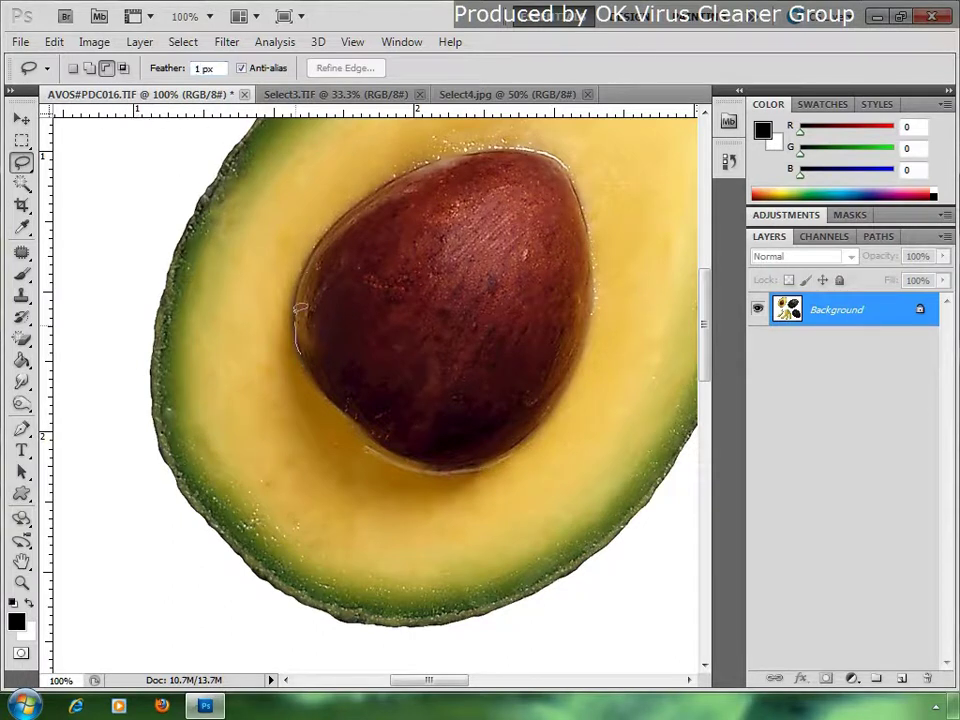
- Trace around the pit and move it down-left, leaving a white hole in the avocado
left_click_drag(302, 350, 316, 246)
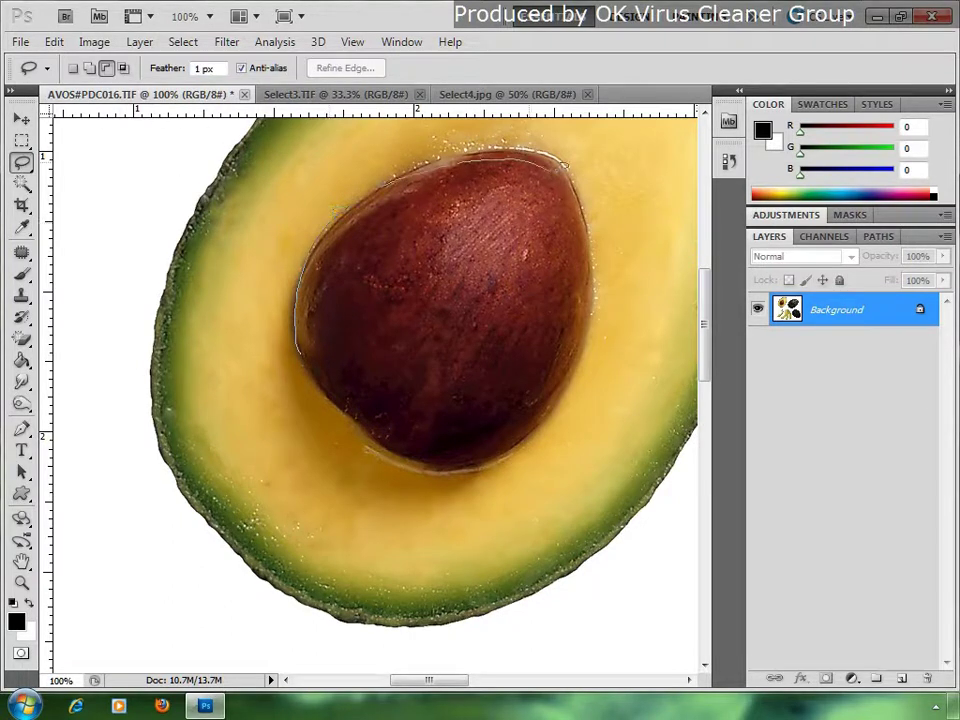
left_click_drag(565, 168, 298, 379)
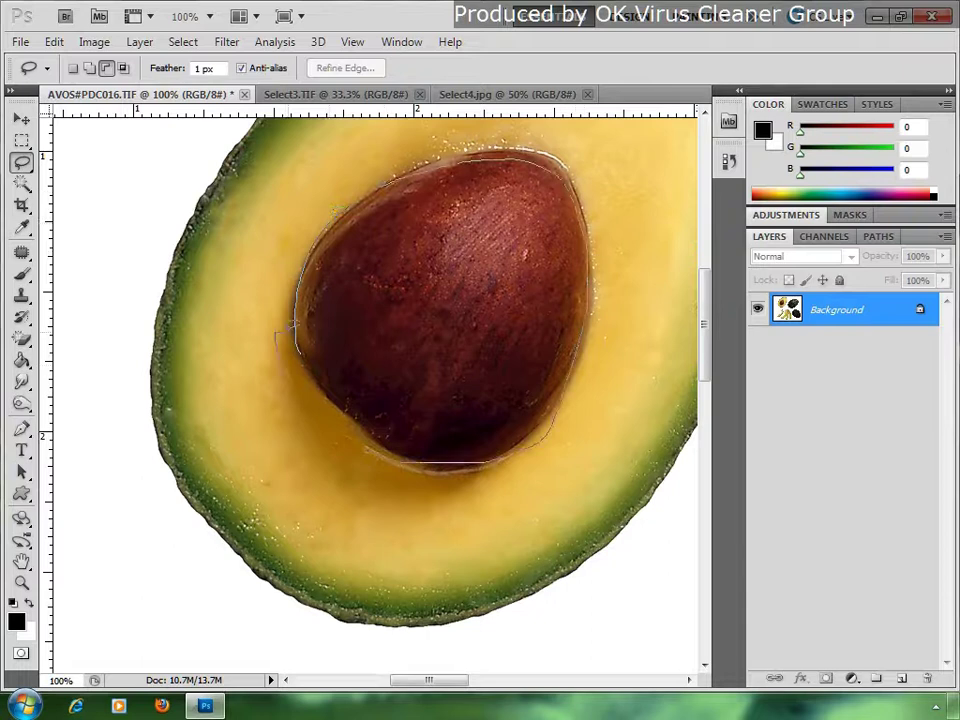
left_click_drag(280, 335, 292, 330)
key("v")
mouse_move(380, 290)
left_mouse_down()
mouse_move(135, 408)
mouse_move(129, 429)
left_mouse_up()
key("ctrl+d")
mouse_move(319, 545)
left_mouse_down()
mouse_move(379, 480)
mouse_move(441, 465)
mouse_move(438, 473)
left_mouse_up()
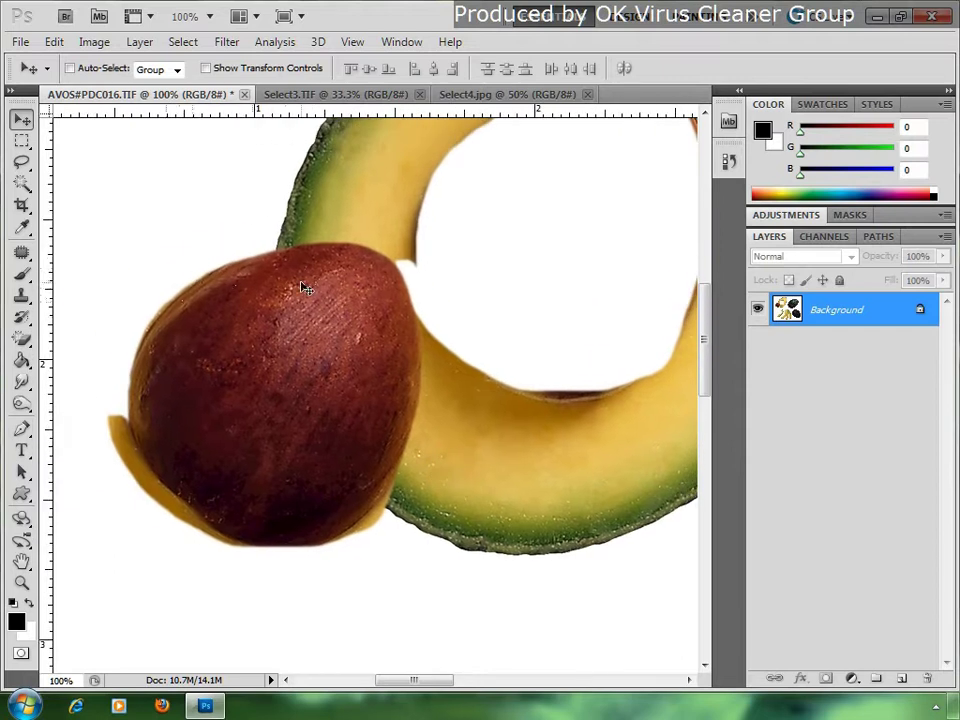
- Undo twice to restore the pit into its hole, then zoom out
key("ctrl+alt+z")
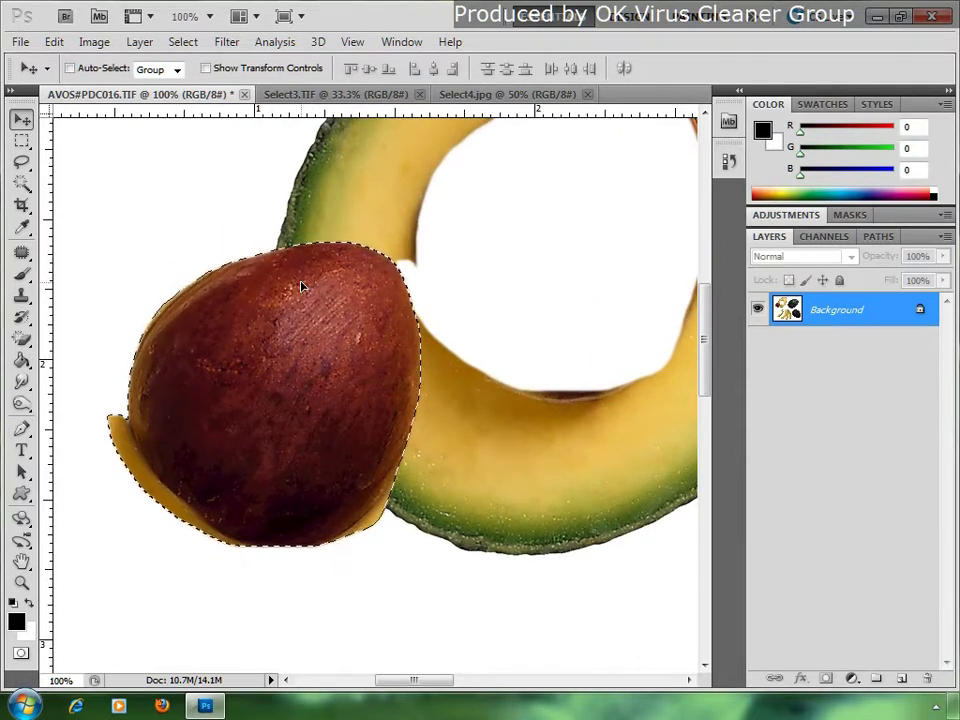
key("ctrl+alt+z")
key("ctrl+alt+z")
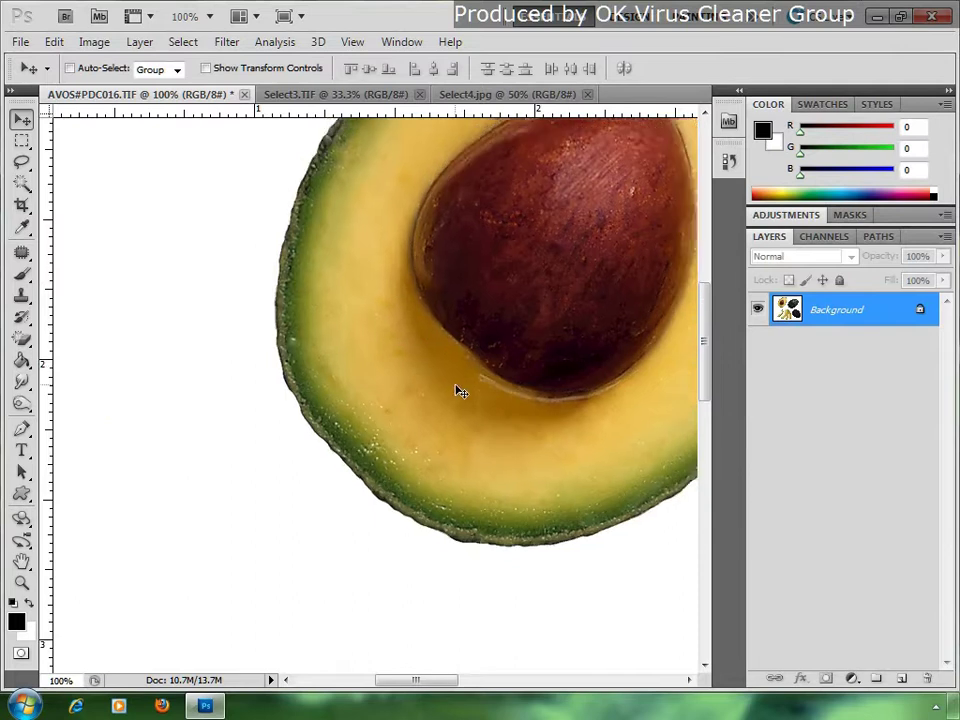
key("ctrl+minus")
key("ctrl+minus")
key("ctrl+minus")
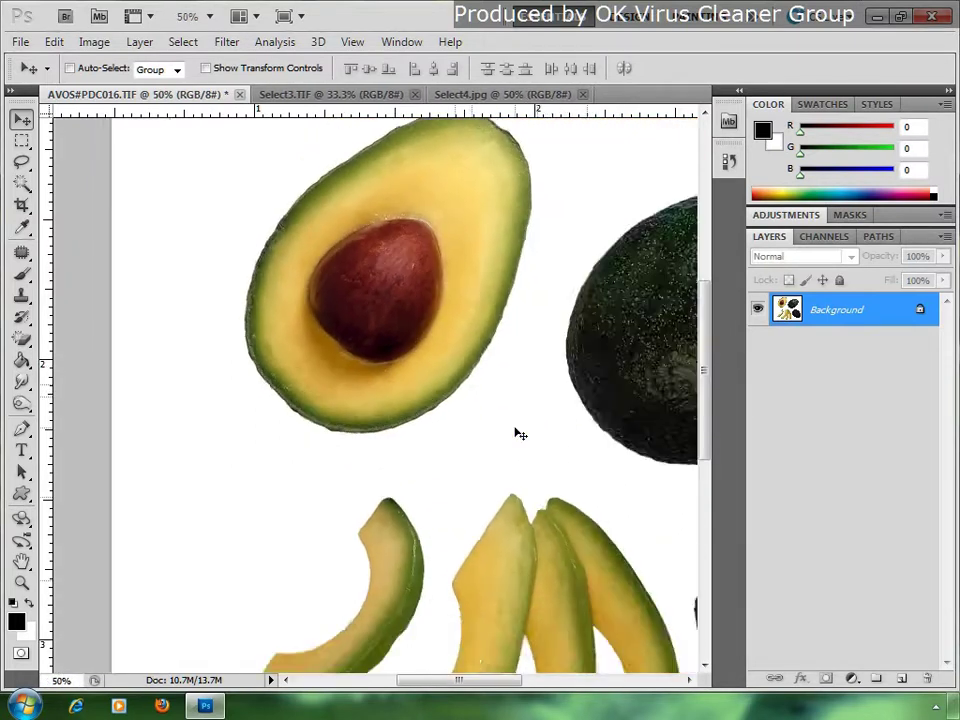
- Choose the Polygonal Lasso Tool and switch to the Select3.TIF watermelon image
key("l")
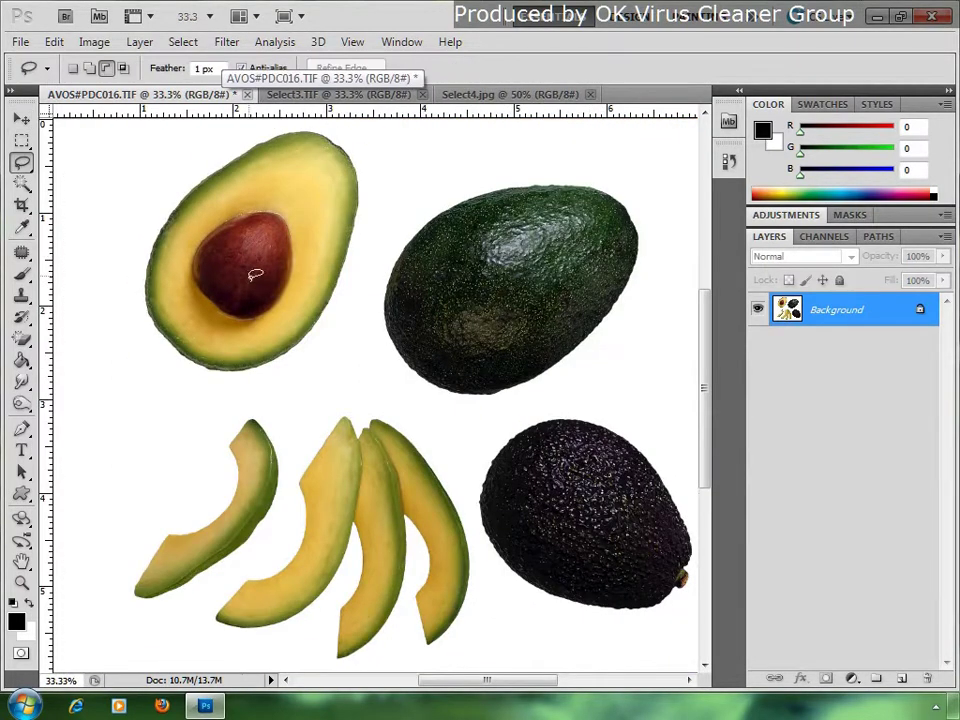
right_click(28, 166)
left_click(69, 176)
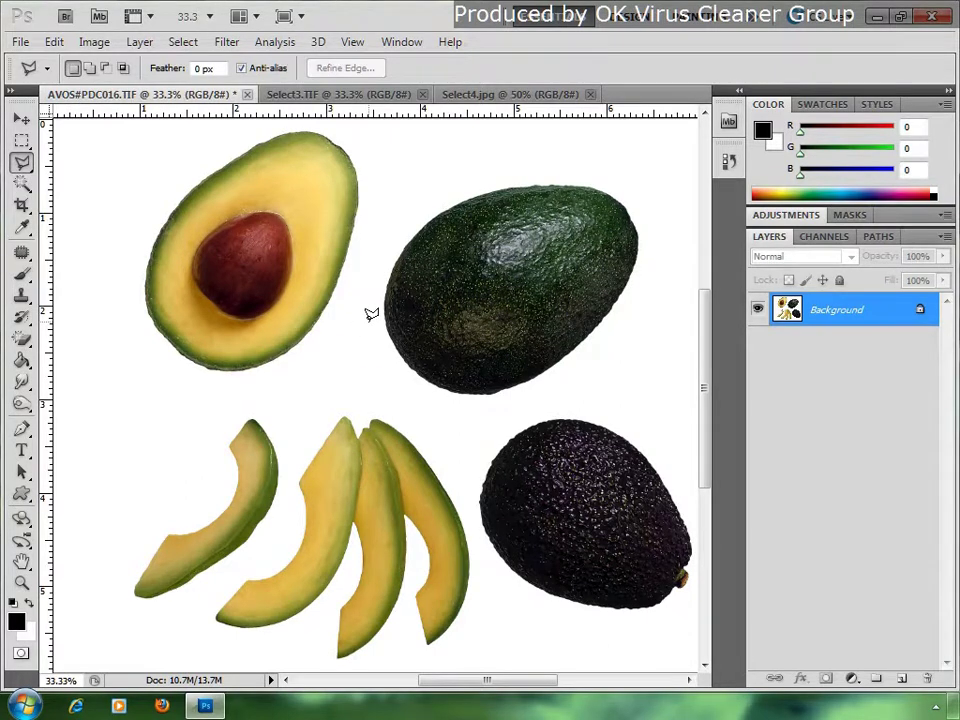
left_click(314, 95)
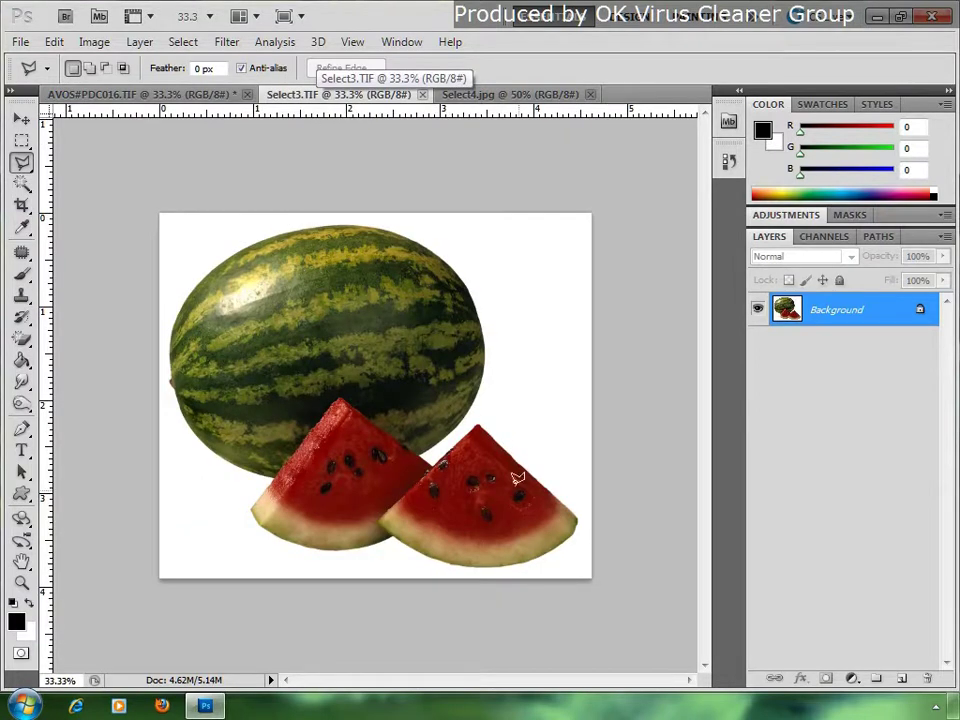
key("ctrl+plus")
key("ctrl+plus")
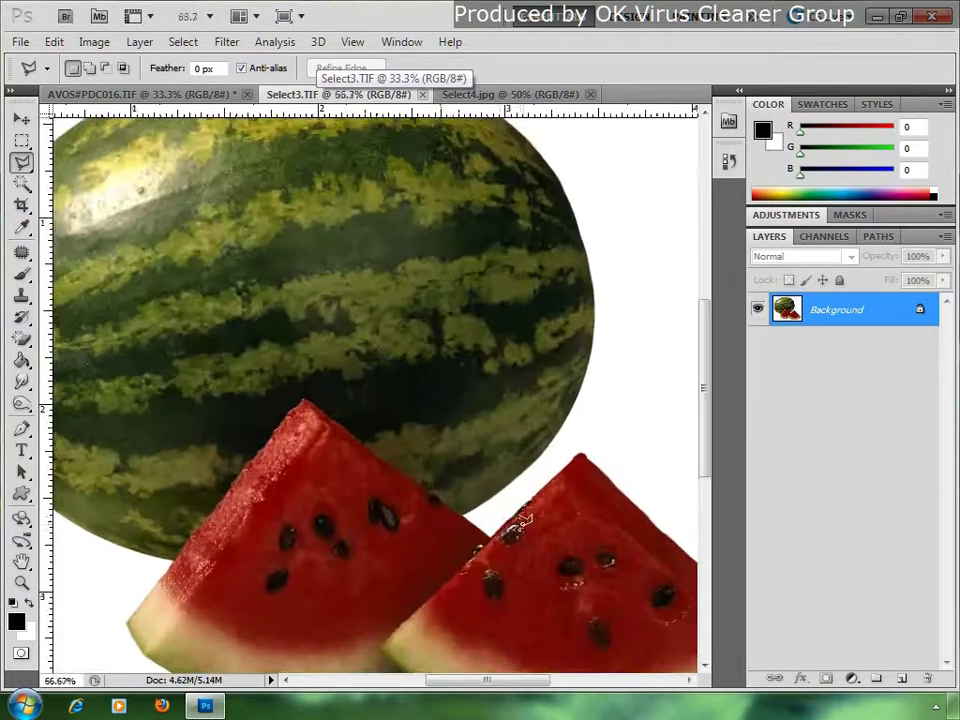
left_click_drag(522, 518, 392, 418)
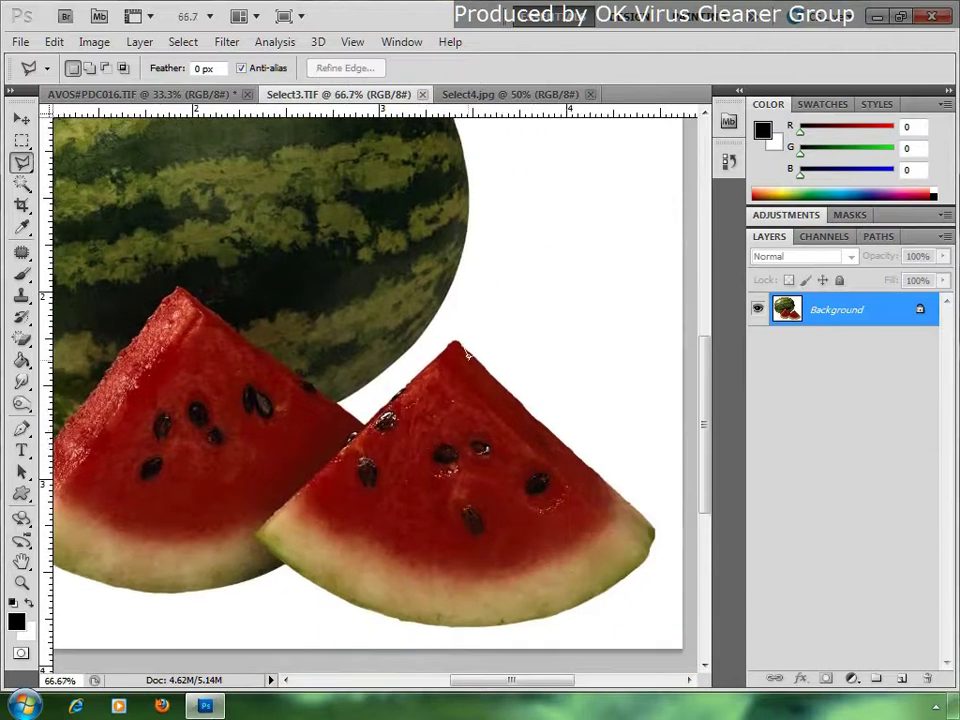
right_click(22, 162)
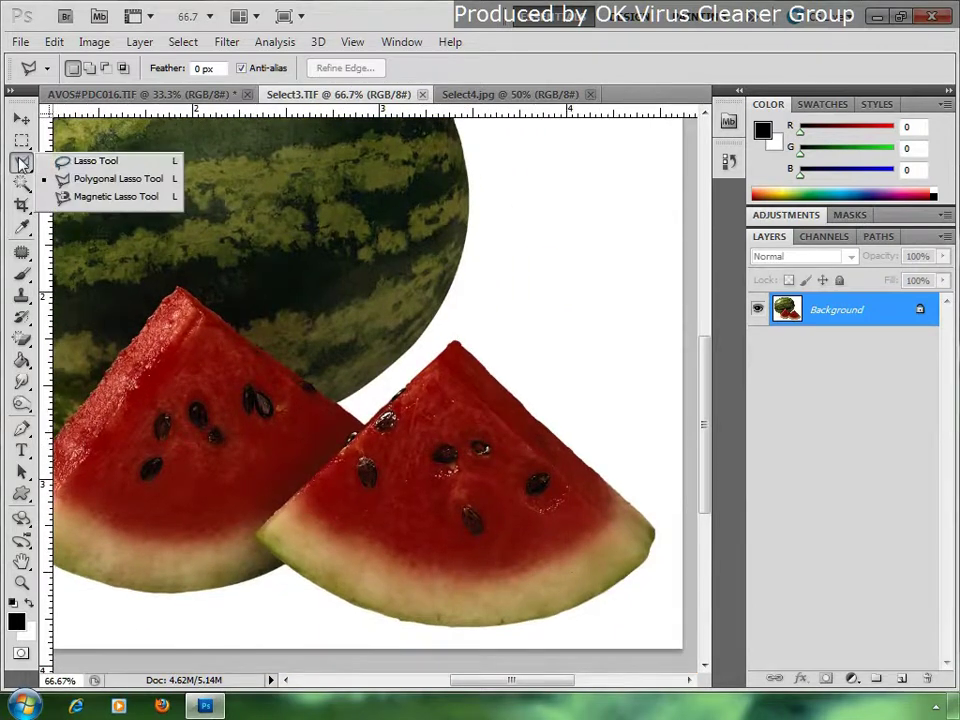
left_click(70, 161)
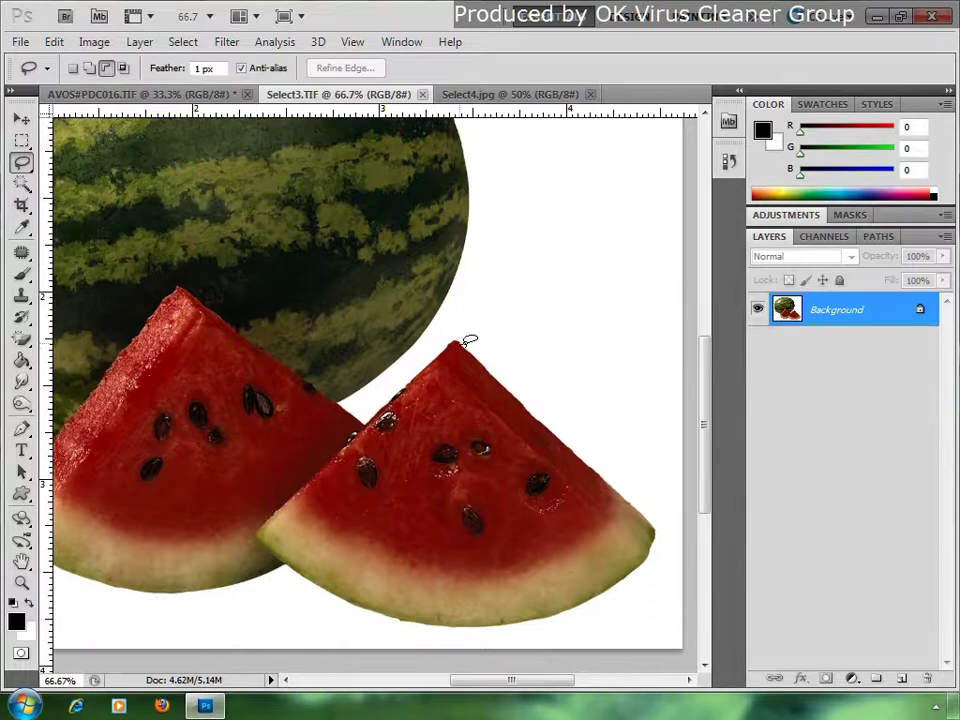
left_click_drag(462, 345, 549, 404)
left_click_drag(557, 400, 628, 500)
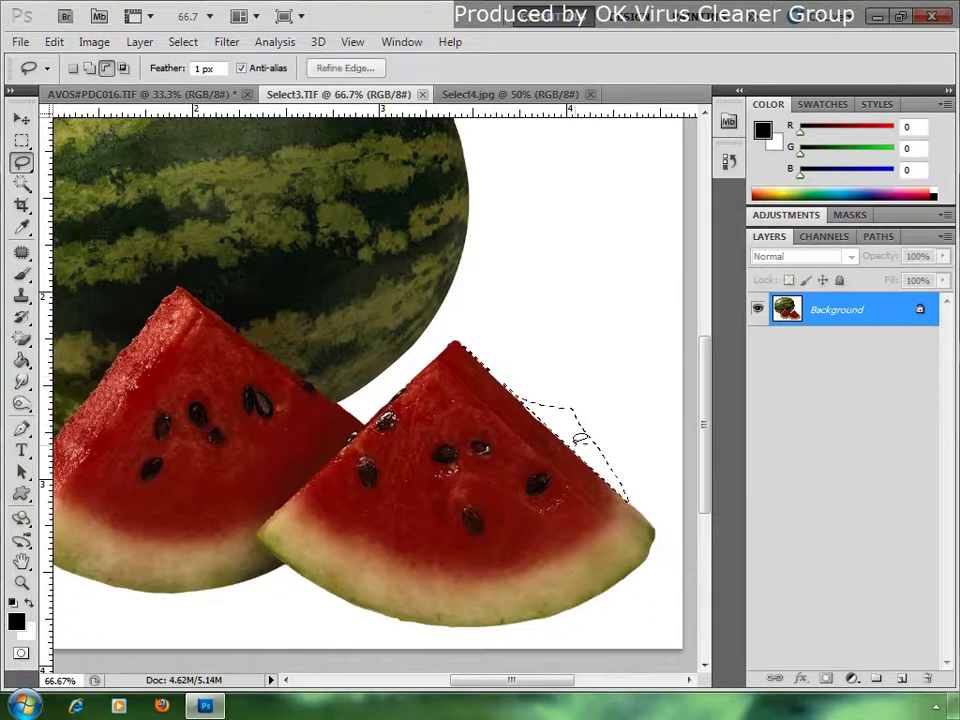
left_click(565, 423)
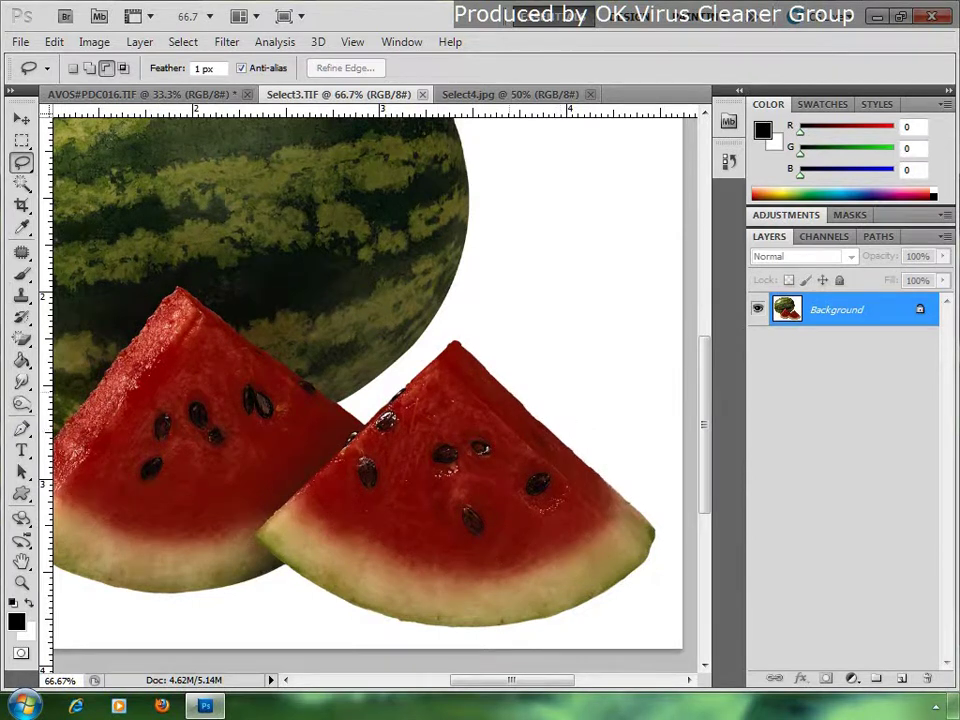
left_click_drag(22, 162, 93, 178)
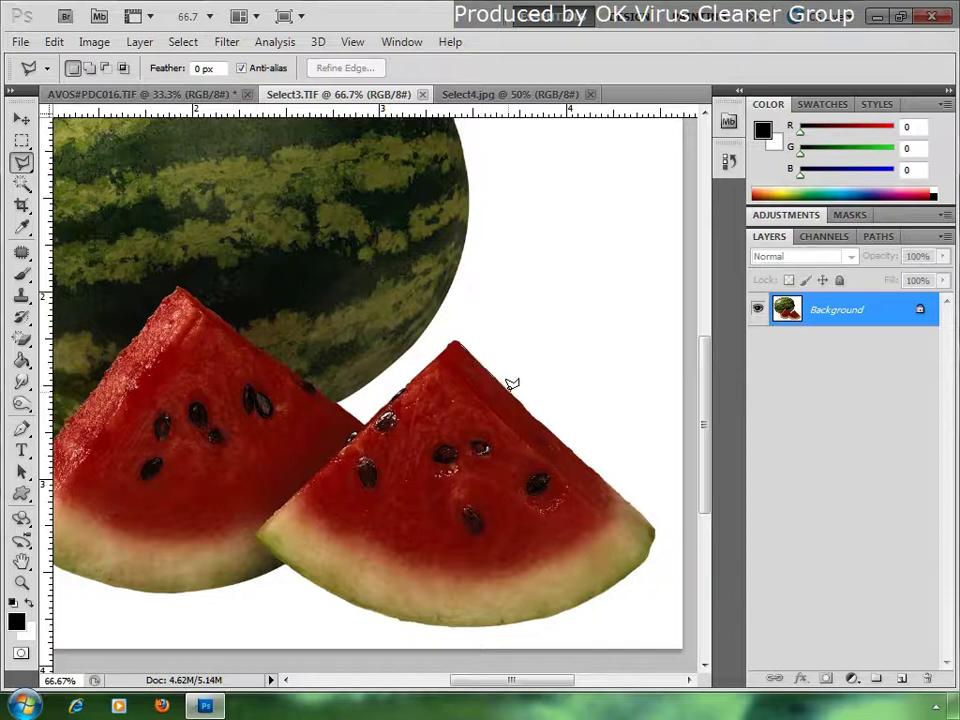
- Outline the right watermelon slice with straight-sided lasso clicks back to the start point
left_click(519, 391)
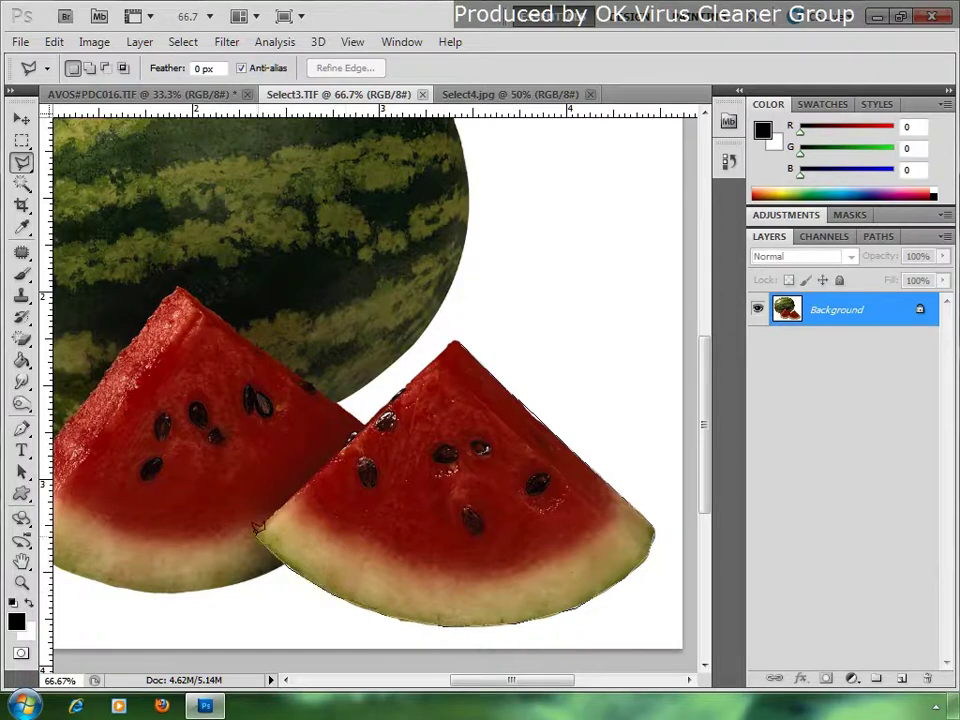
left_click(460, 336)
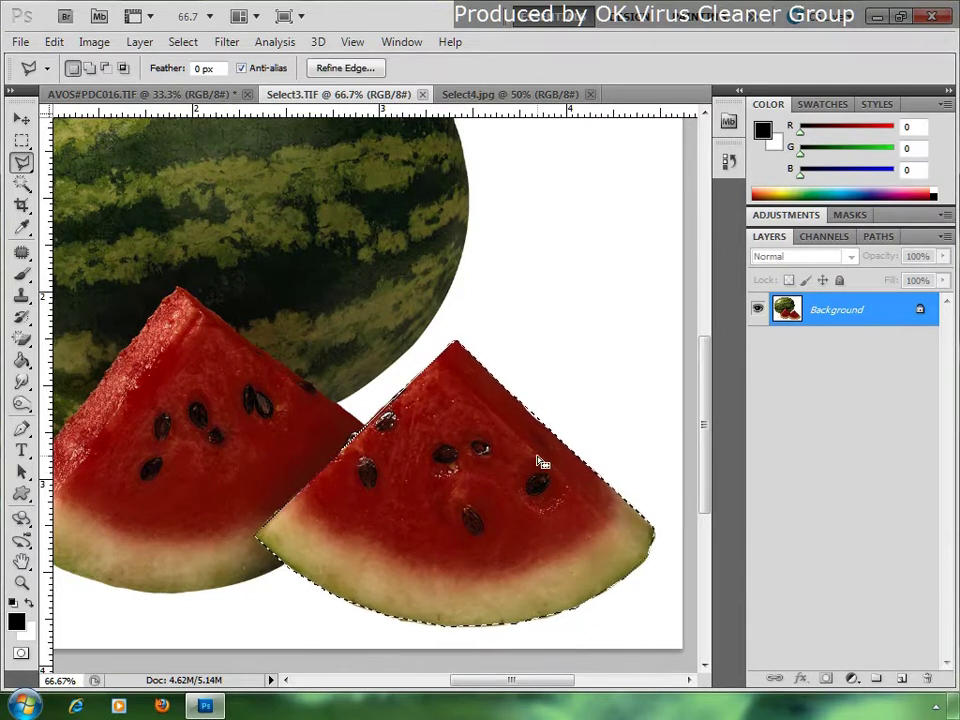
key("ctrl+minus")
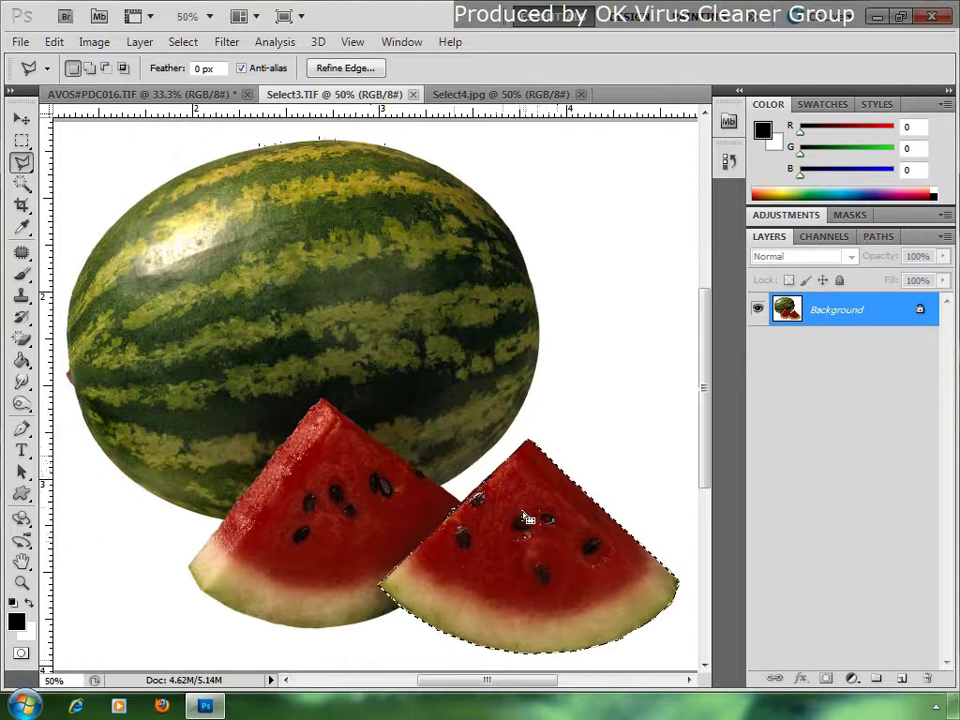
- Test-move the right slice up onto the melon, undo, deselect, and return to the freehand Lasso
left_click(21, 118)
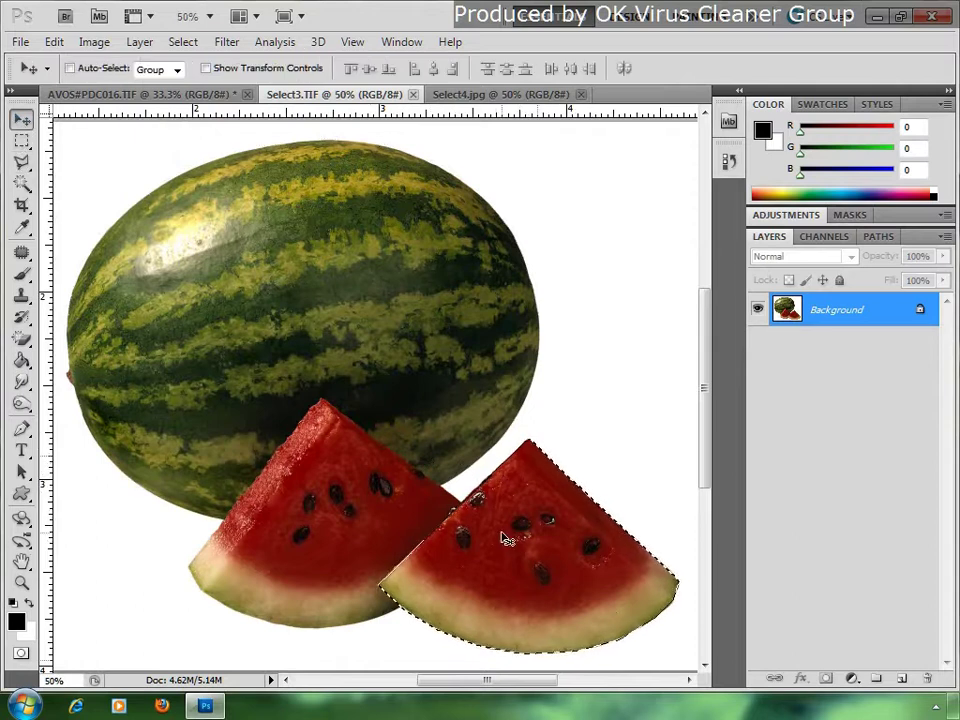
mouse_move(506, 536)
left_mouse_down()
mouse_move(283, 255)
mouse_move(489, 253)
left_mouse_up()
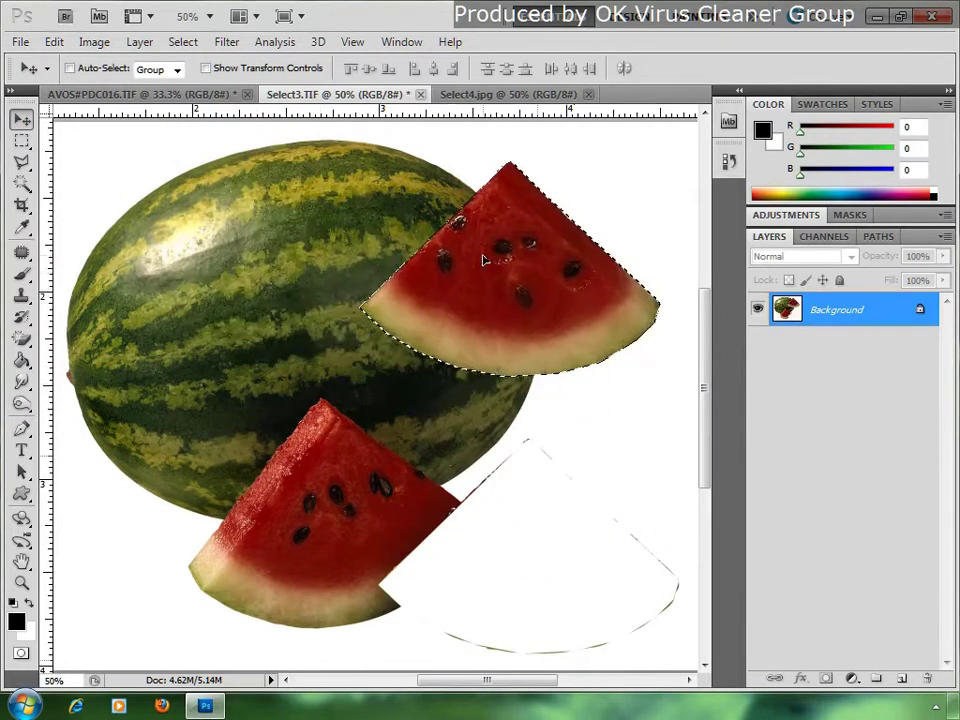
key("ctrl+z")
key("ctrl+d")
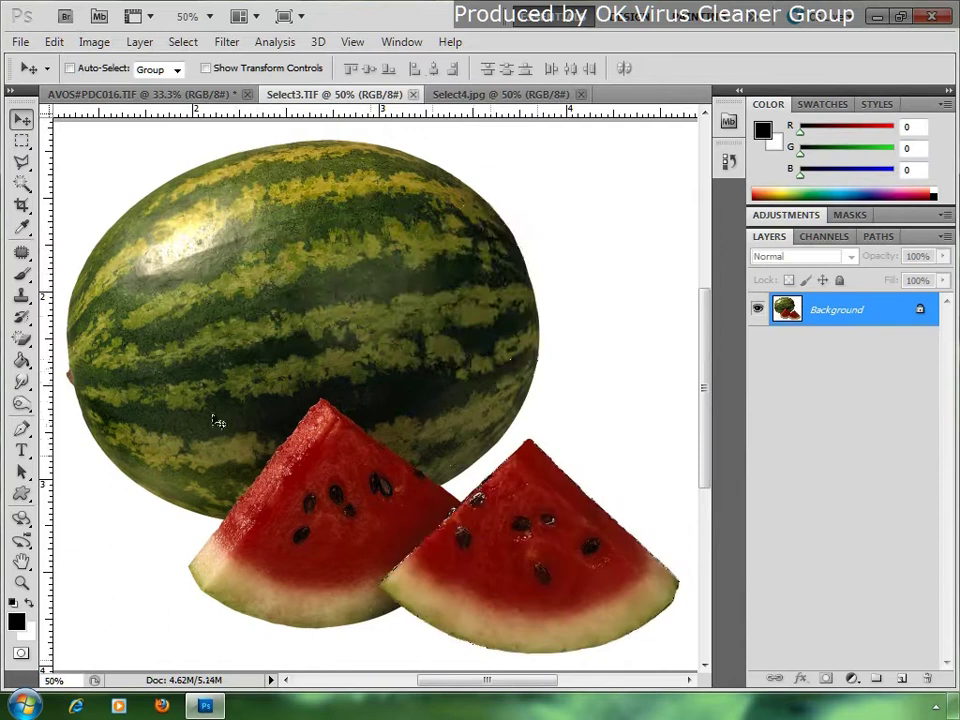
key("l")
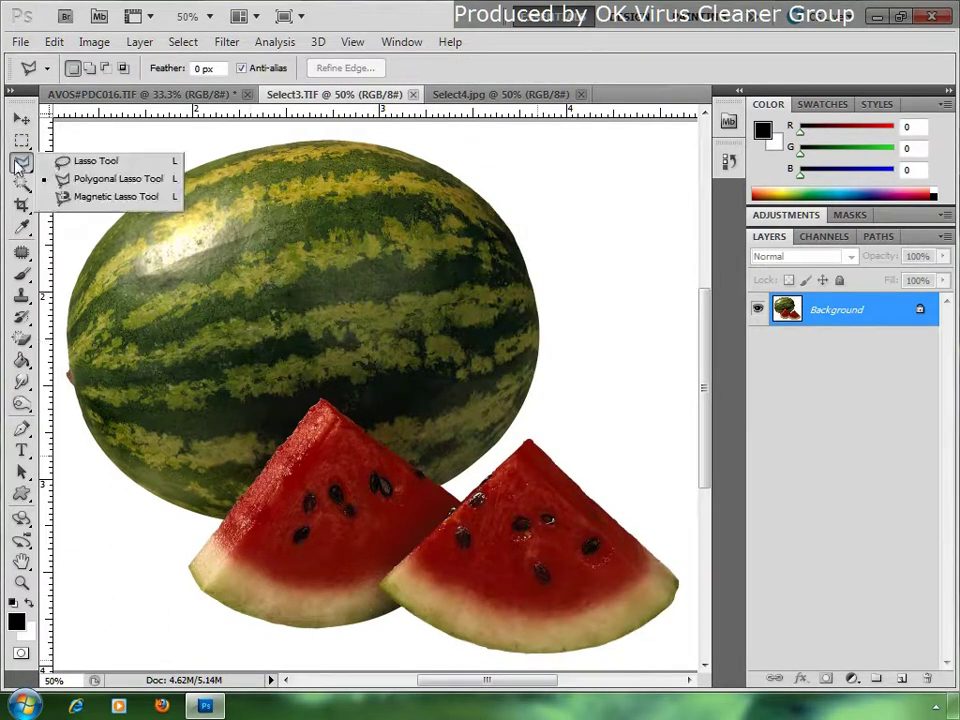
left_click_drag(22, 162, 86, 160)
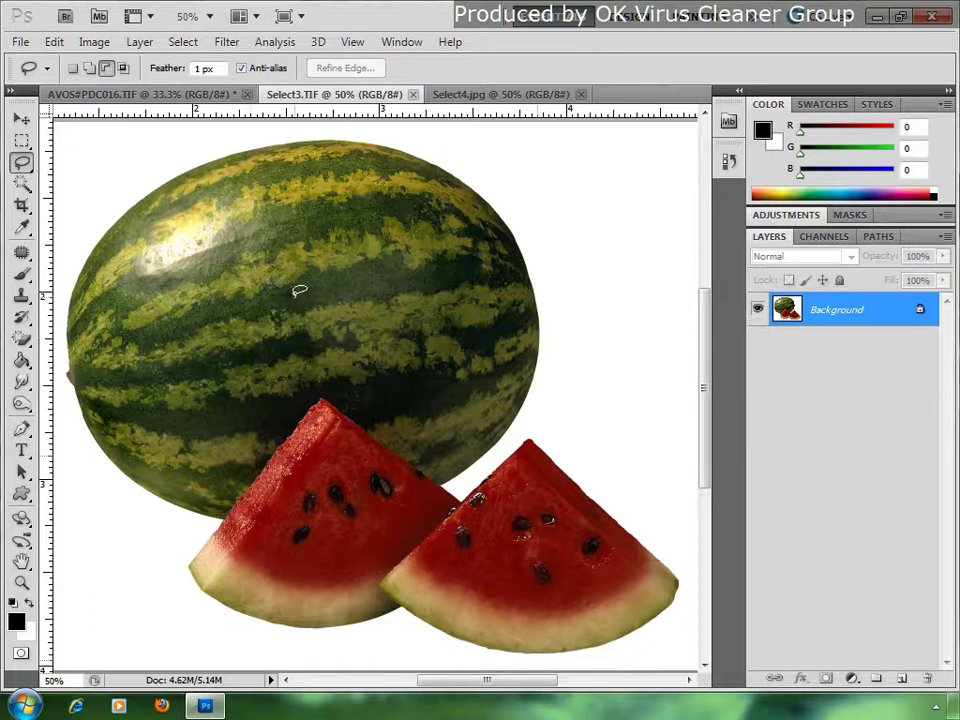
- Switch to the Polygonal Lasso Tool from the lasso flyout, with Feather at 0 px
left_click_drag(22, 162, 80, 186)
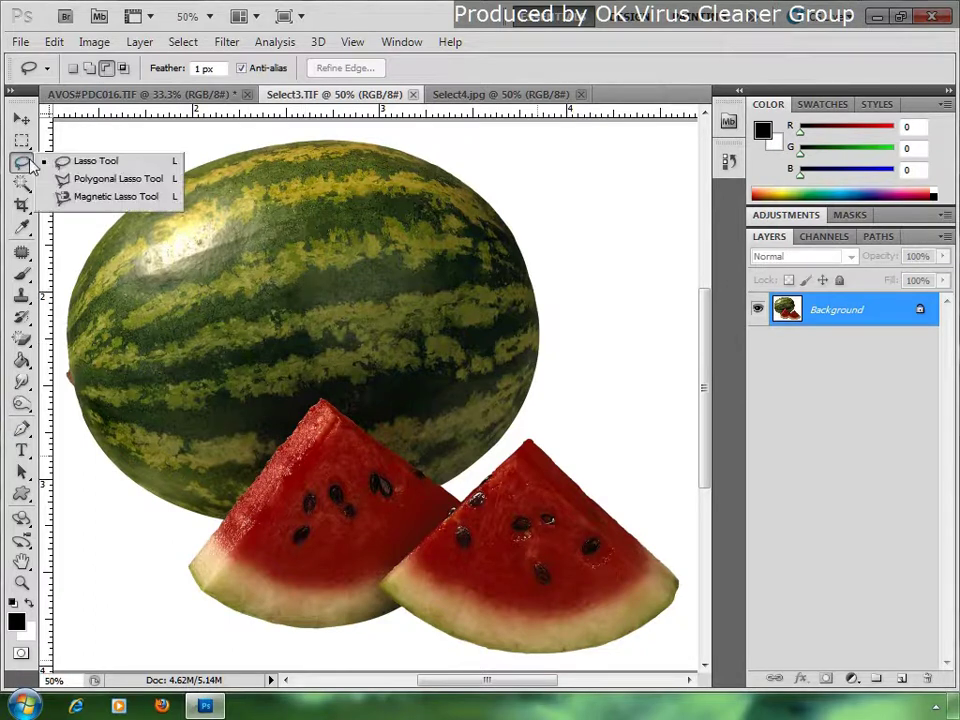
left_click(80, 182)
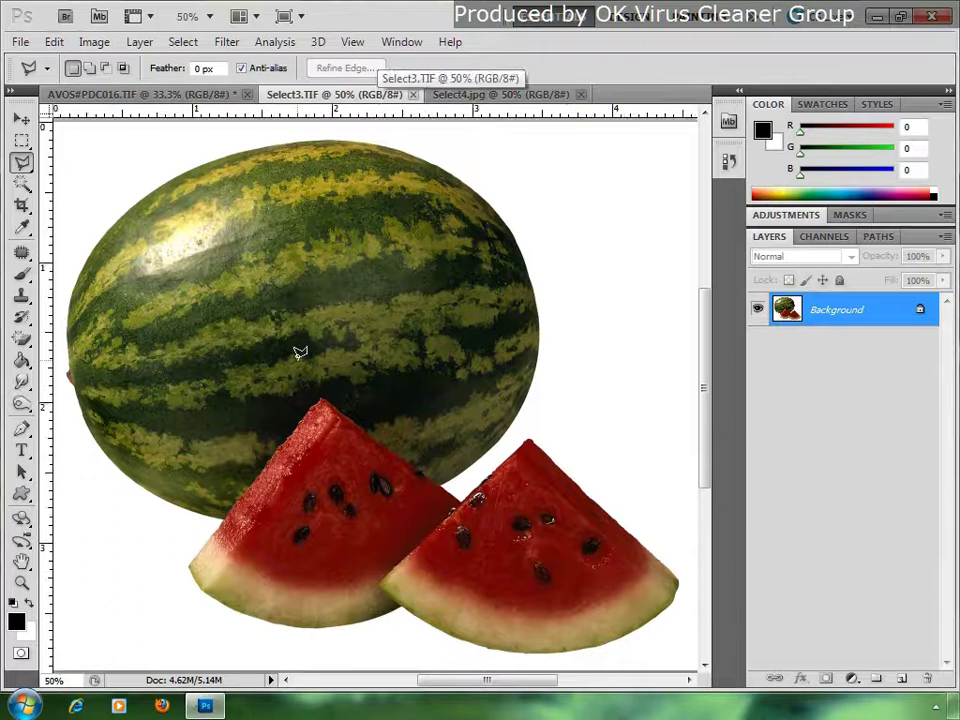
right_click(22, 163)
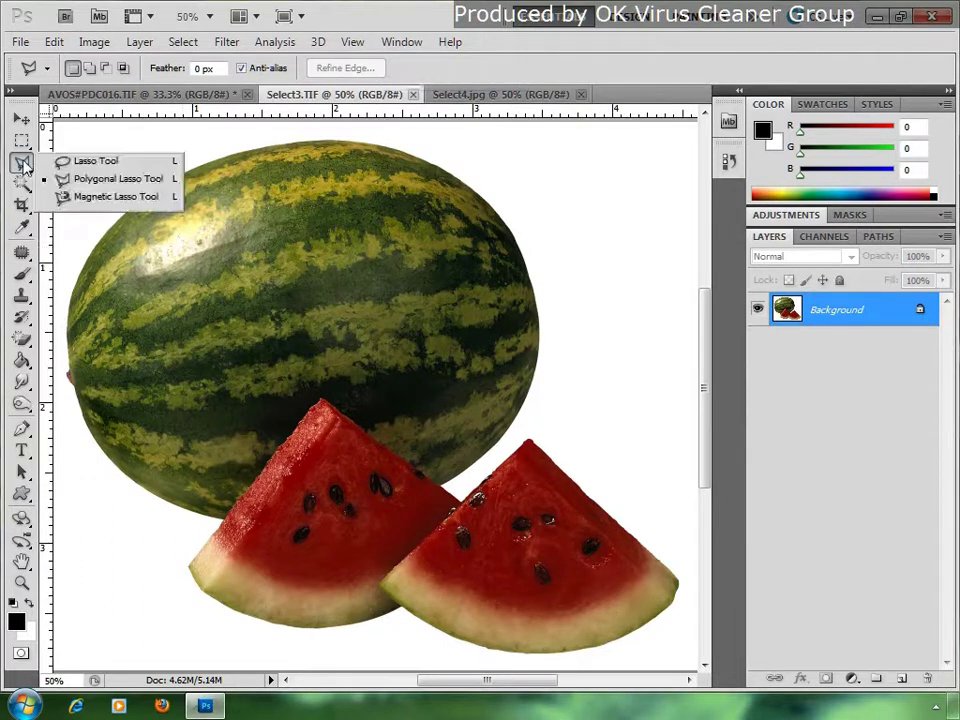
- Outline the watermelon and both red slices with the Magnetic Lasso, starting at the right slice tip
left_click(87, 197)
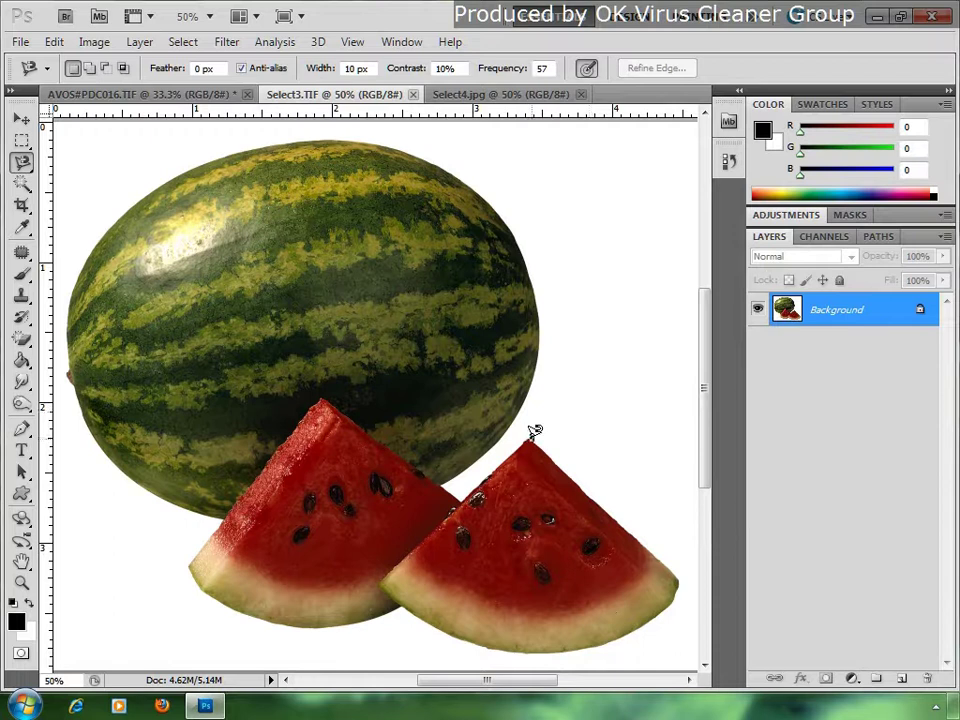
left_click(531, 441)
mouse_move(614, 503)
left_mouse_down()
mouse_move(683, 573)
mouse_move(673, 599)
left_mouse_up()
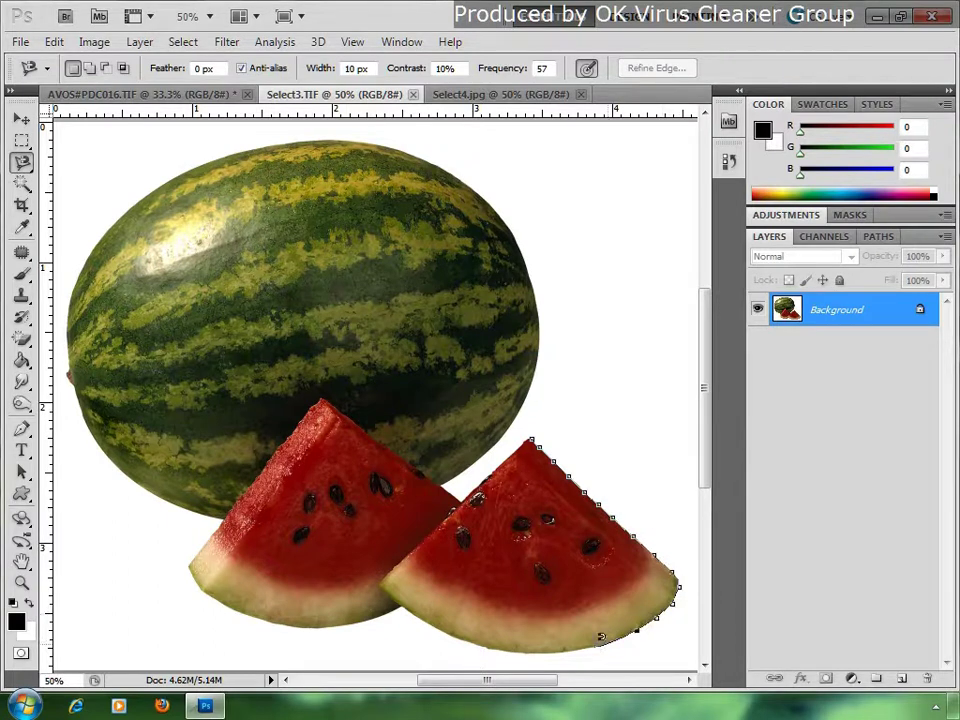
mouse_move(581, 642)
left_mouse_down()
mouse_move(483, 631)
mouse_move(394, 600)
mouse_move(296, 614)
mouse_move(196, 568)
mouse_move(200, 542)
mouse_move(158, 487)
mouse_move(120, 468)
mouse_move(80, 377)
mouse_move(66, 300)
mouse_move(107, 221)
mouse_move(167, 171)
mouse_move(285, 137)
mouse_move(368, 133)
mouse_move(428, 147)
mouse_move(484, 178)
mouse_move(515, 222)
mouse_move(544, 321)
mouse_move(514, 416)
mouse_move(448, 470)
mouse_move(461, 490)
mouse_move(535, 432)
left_mouse_up()
left_click(535, 430)
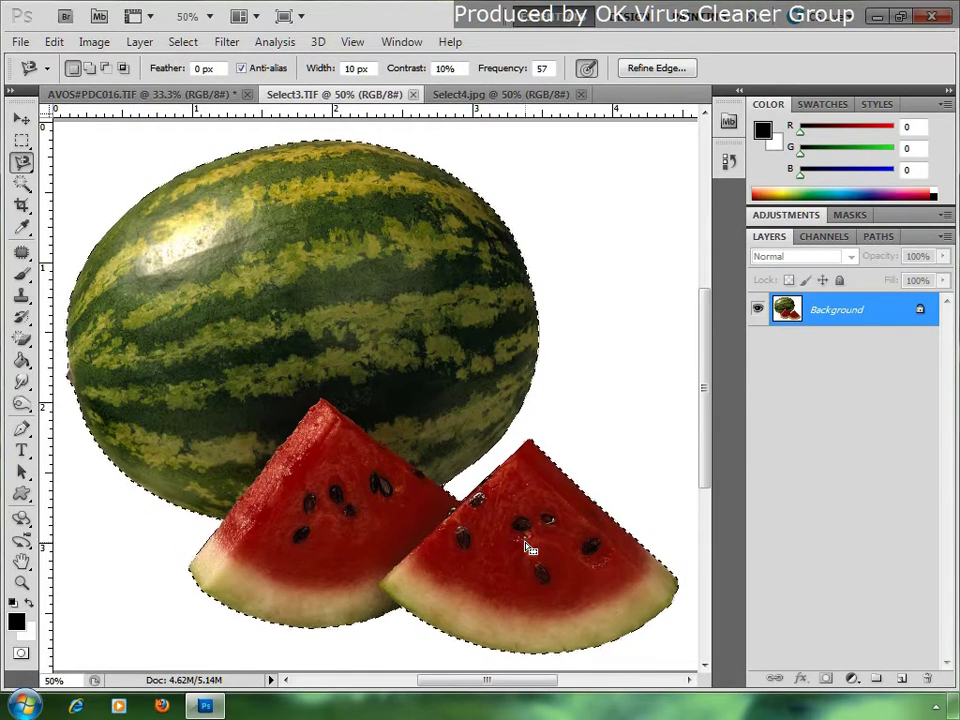
- Select the avocado pit in AVOS#PDC016.TIF with the Magnetic Lasso, then bring up Select4.jpg
left_click(199, 94)
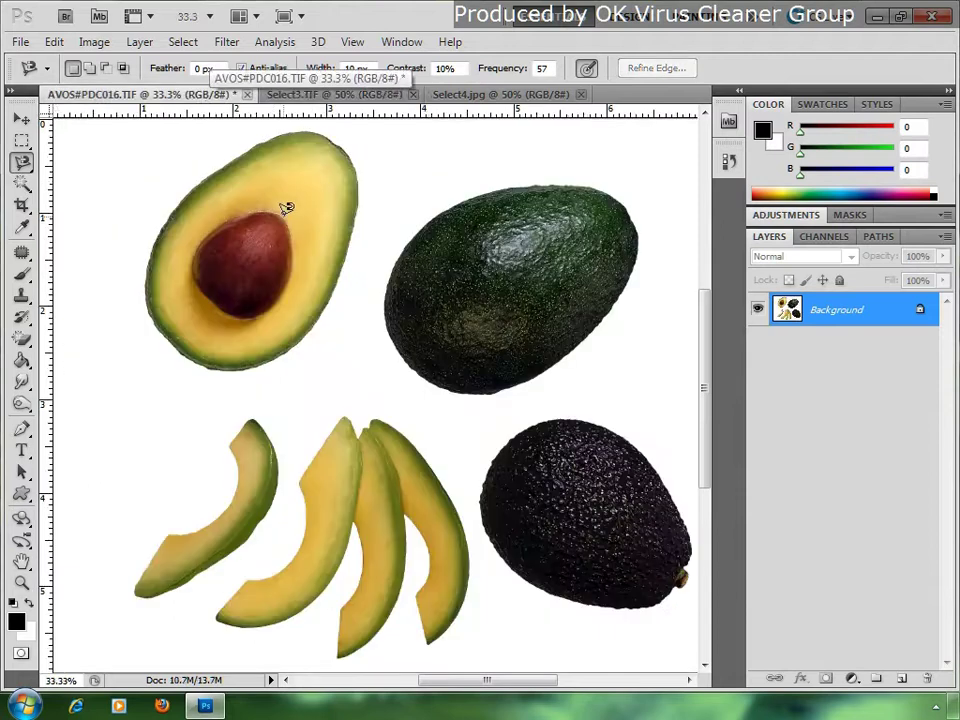
left_click(284, 214)
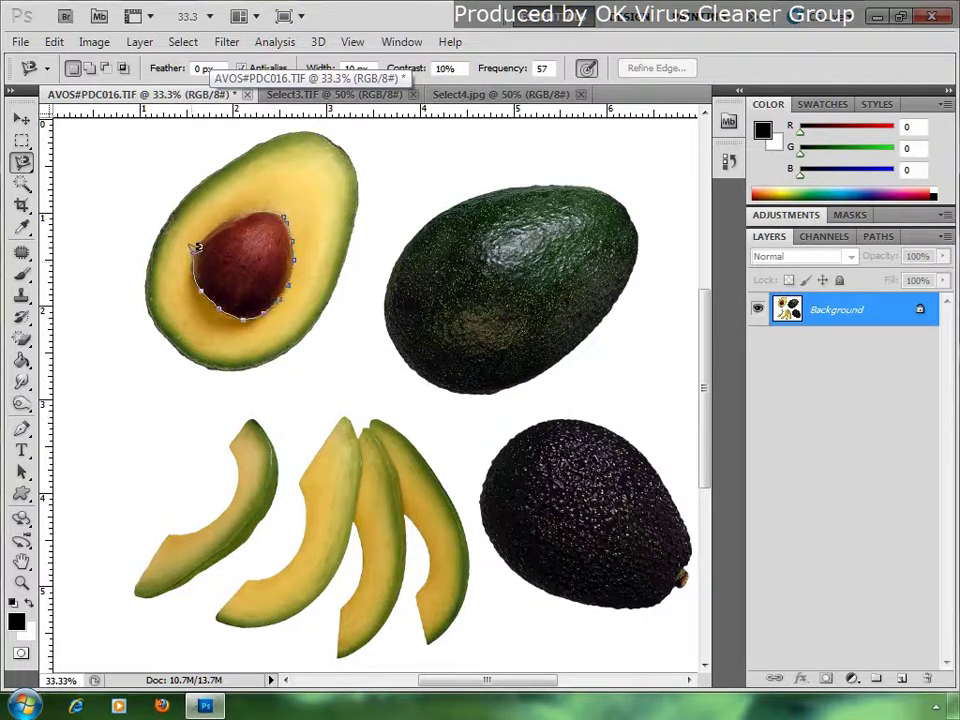
left_click(287, 210)
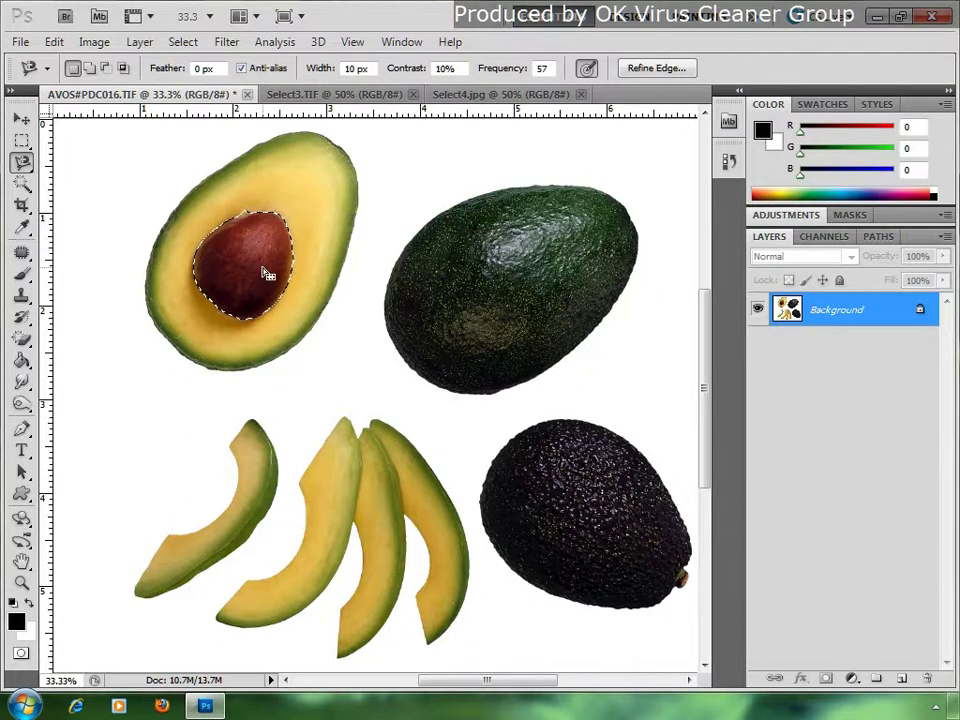
left_click(458, 96)
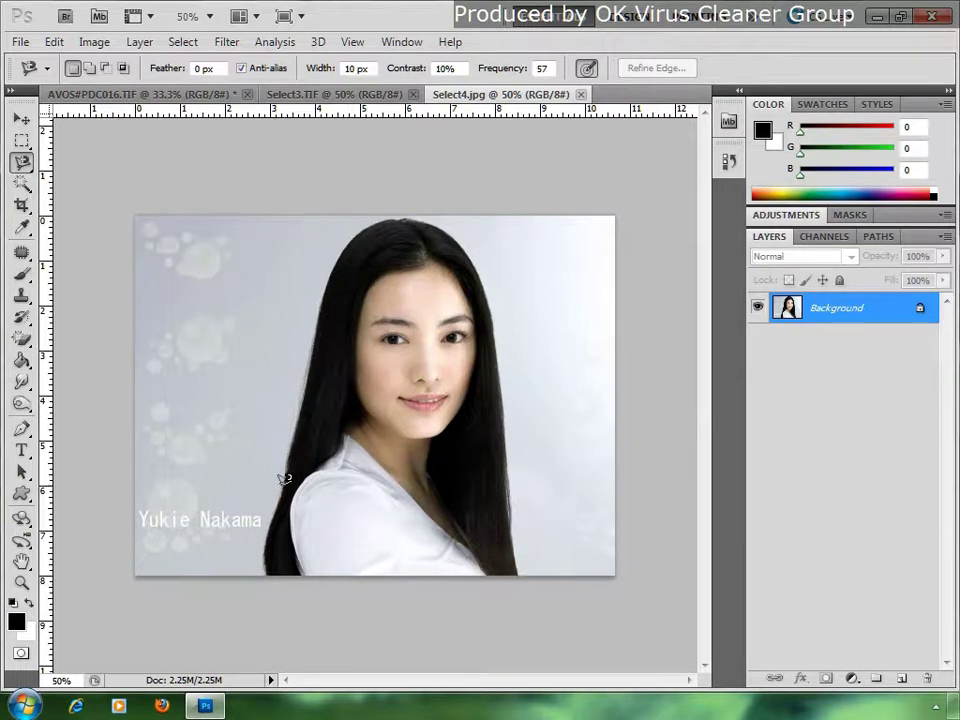
- Outline the long-haired woman with the Magnetic Lasso, then show the white-dress photo m4c1kqeg8opoe9is51j.jpg
left_click(267, 565)
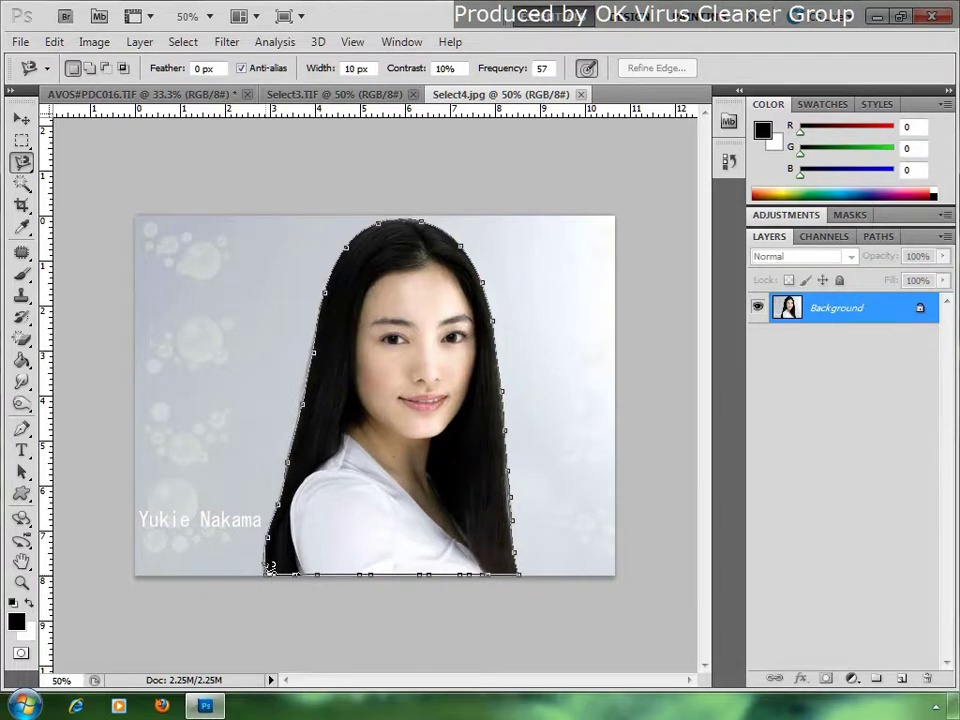
left_click(270, 568)
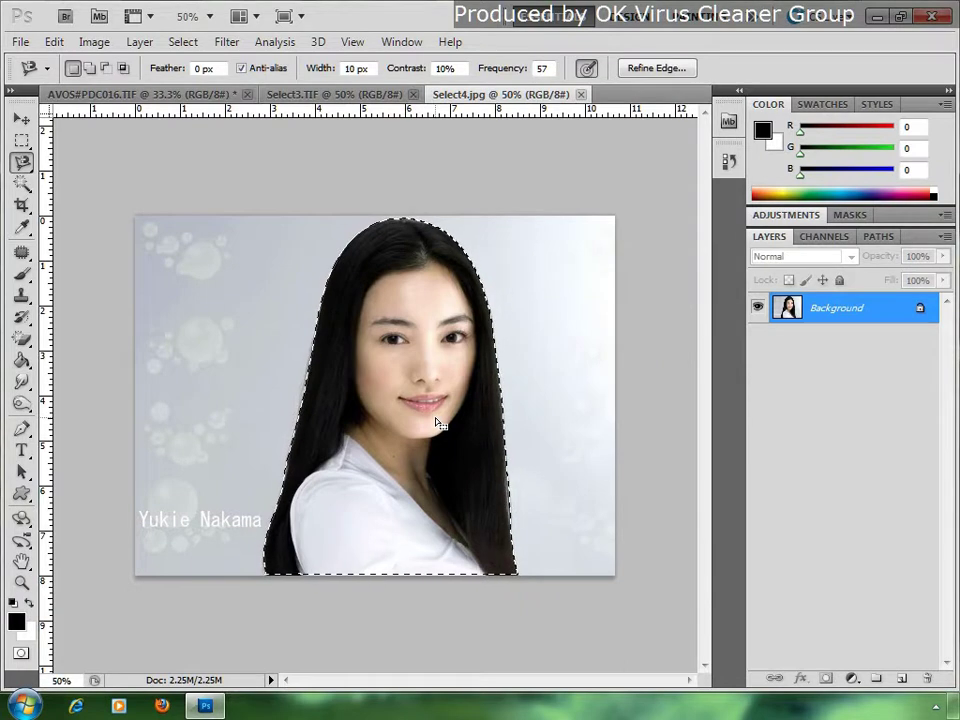
right_click(22, 161)
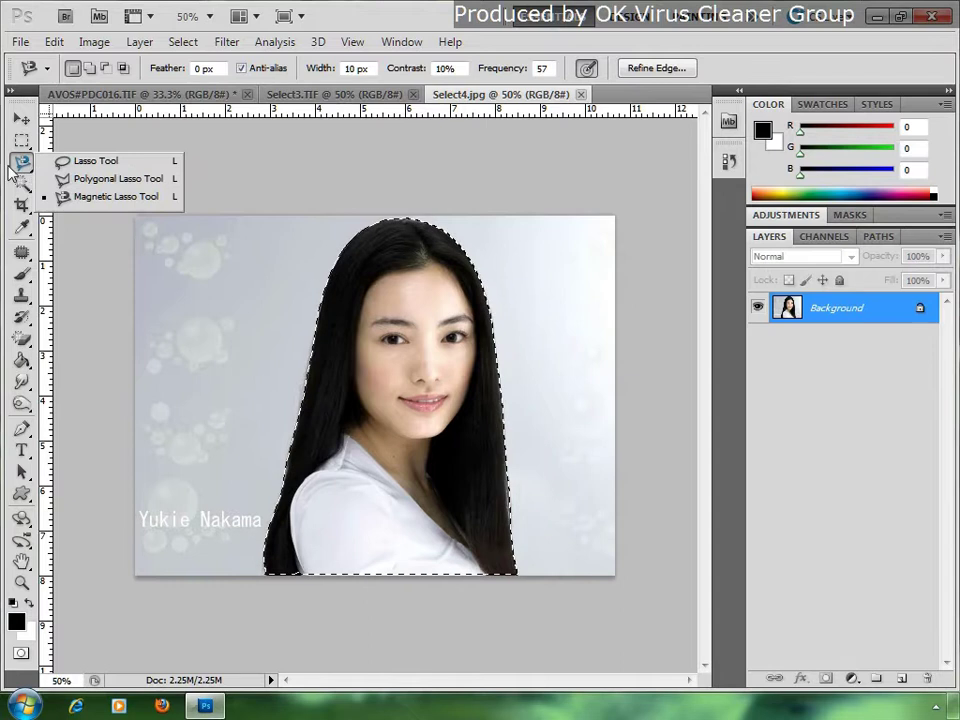
left_click(22, 161)
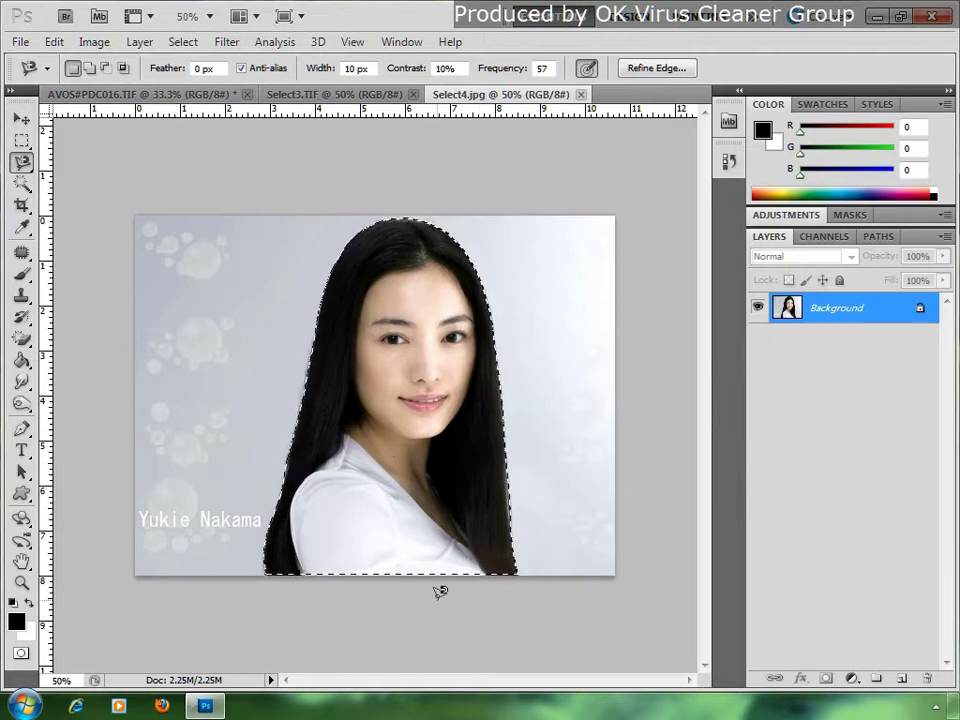
left_click(220, 95)
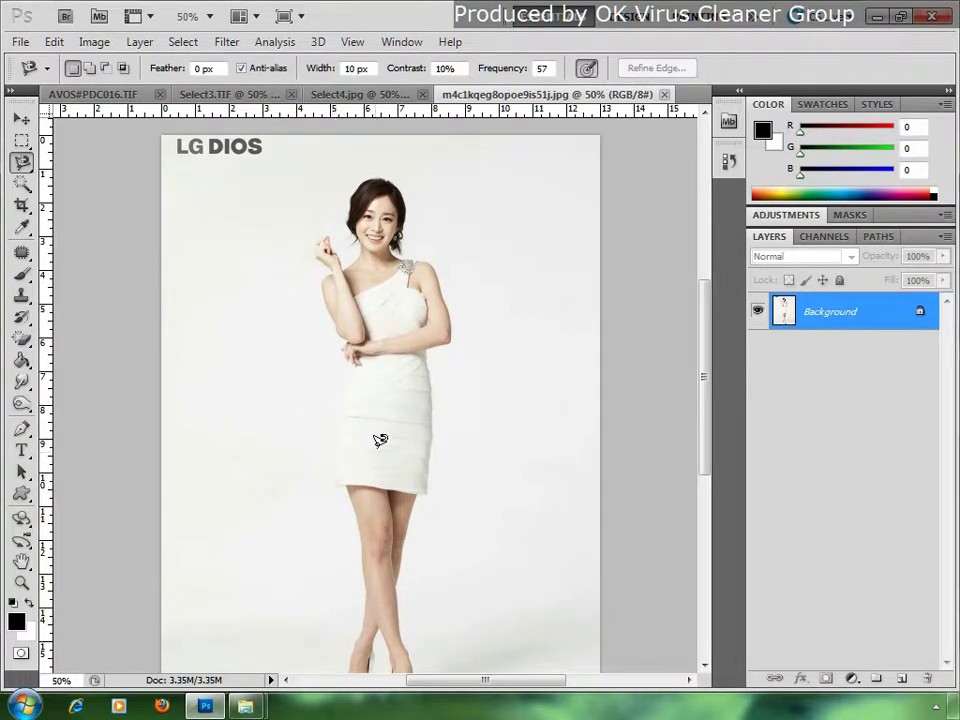
- Trace a trial Magnetic Lasso outline along the leg and dress edge, then deselect with Ctrl+D
left_click(364, 572)
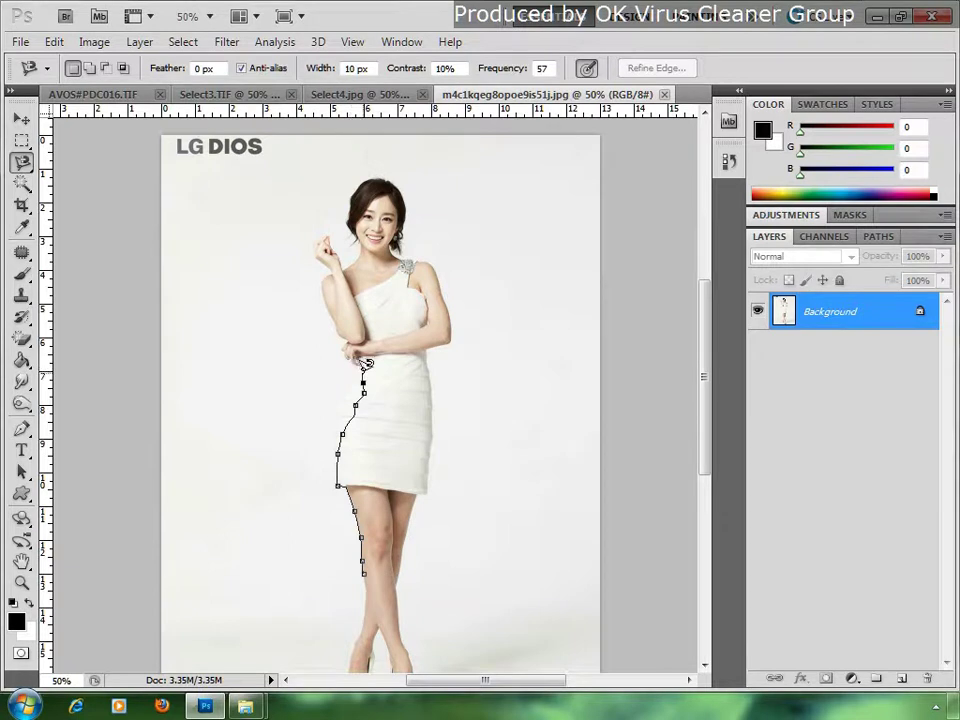
double_click(376, 360)
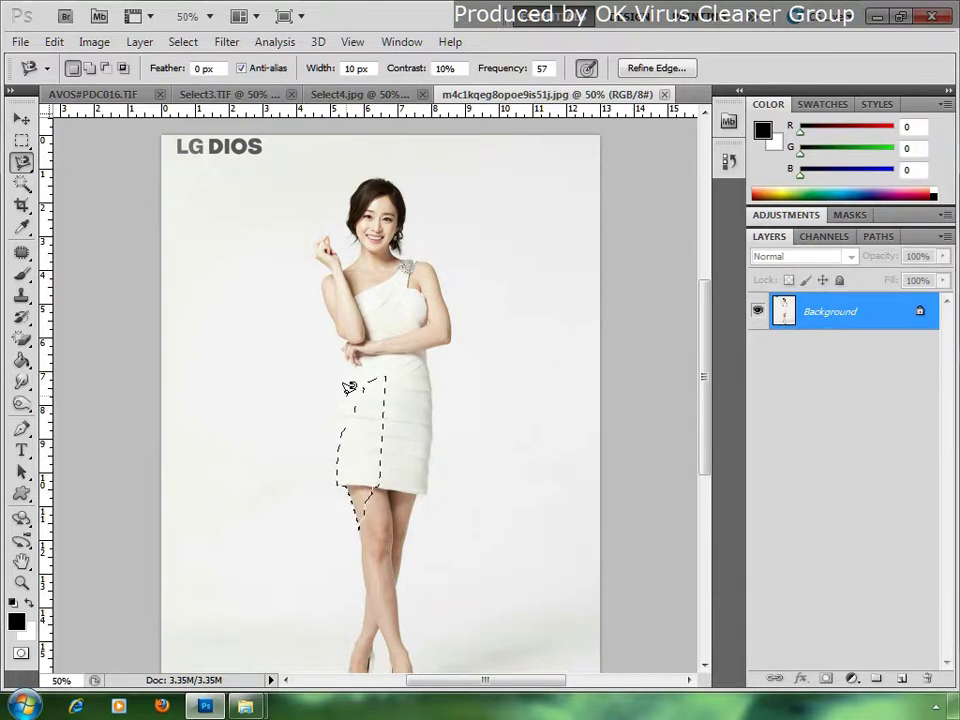
key("ctrl+d")
- Zoom in twice on the dress and switch to the Polygonal Lasso Tool
key("ctrl+plus")
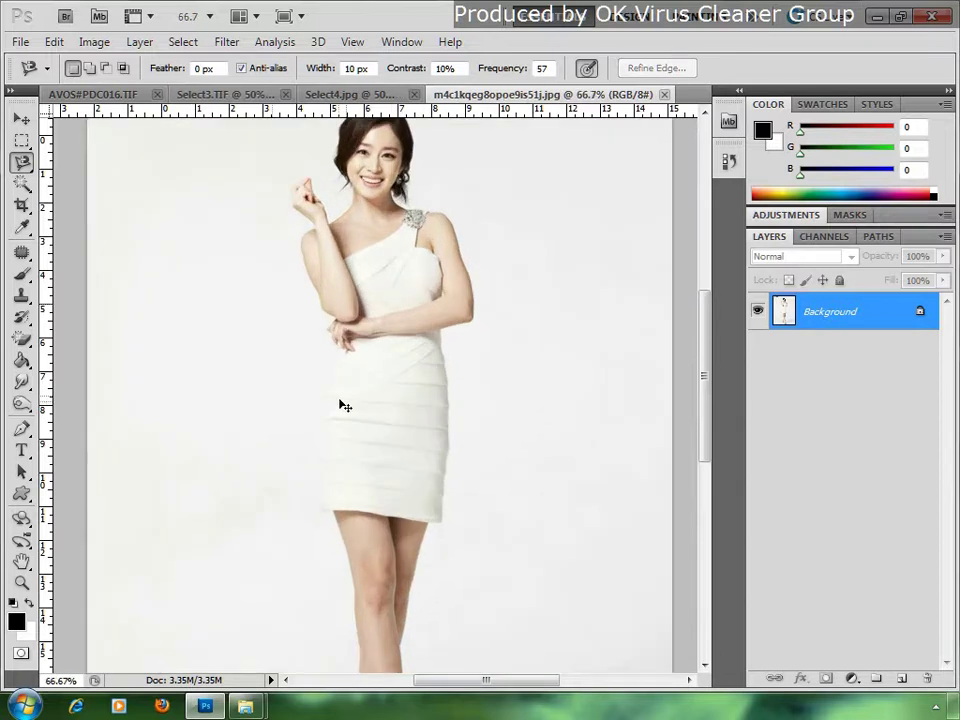
key("ctrl+plus")
left_click(30, 174)
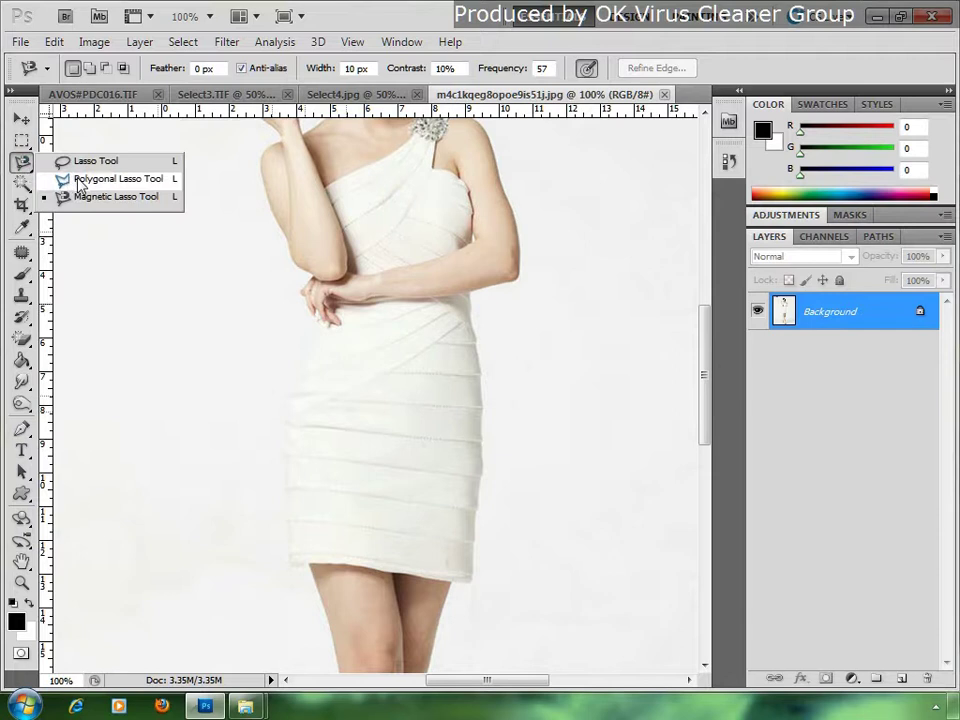
left_click(80, 180)
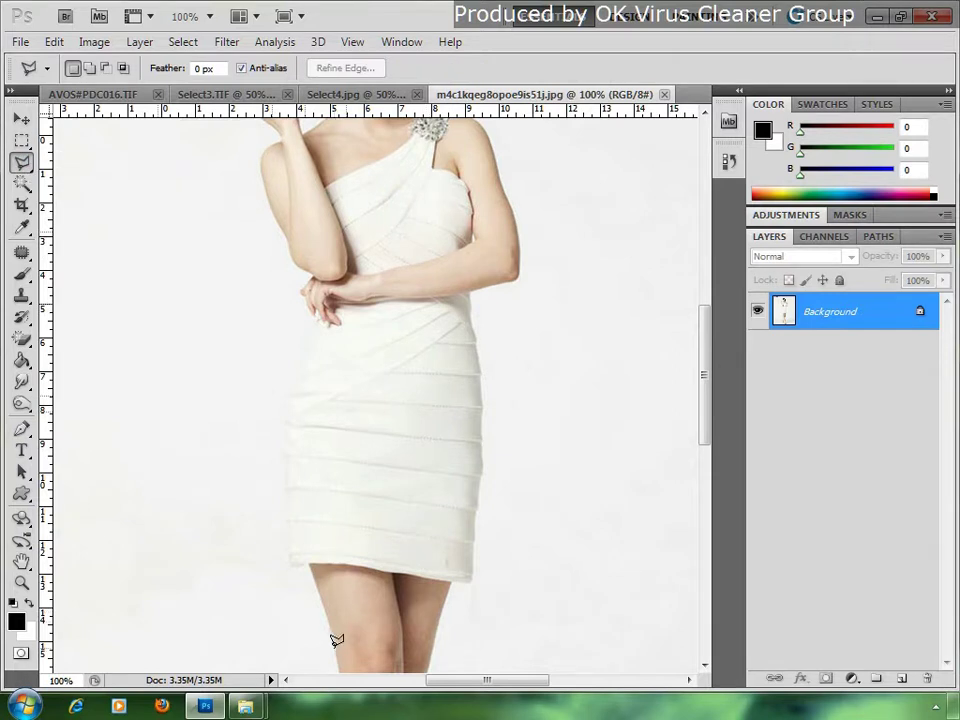
- Trace straight-edged points from the dress hem up its left edge, then discard the outline
left_click(289, 562)
mouse_move(285, 447)
left_mouse_down()
mouse_move(320, 310)
mouse_move(301, 281)
mouse_move(313, 328)
mouse_move(301, 321)
mouse_move(295, 303)
mouse_move(487, 415)
left_mouse_up()
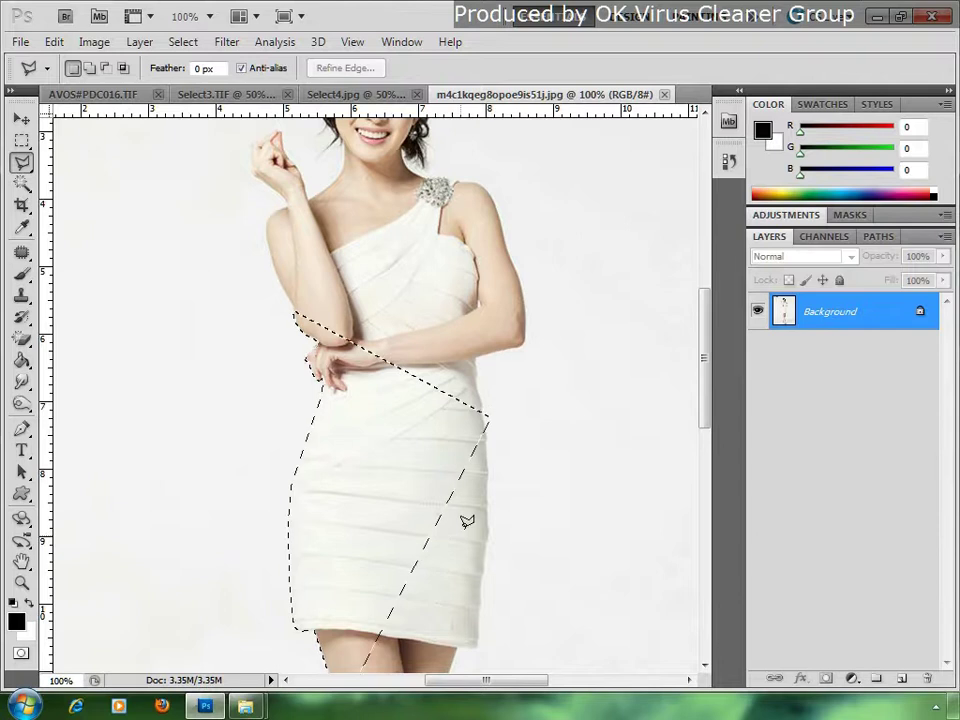
left_click(350, 555)
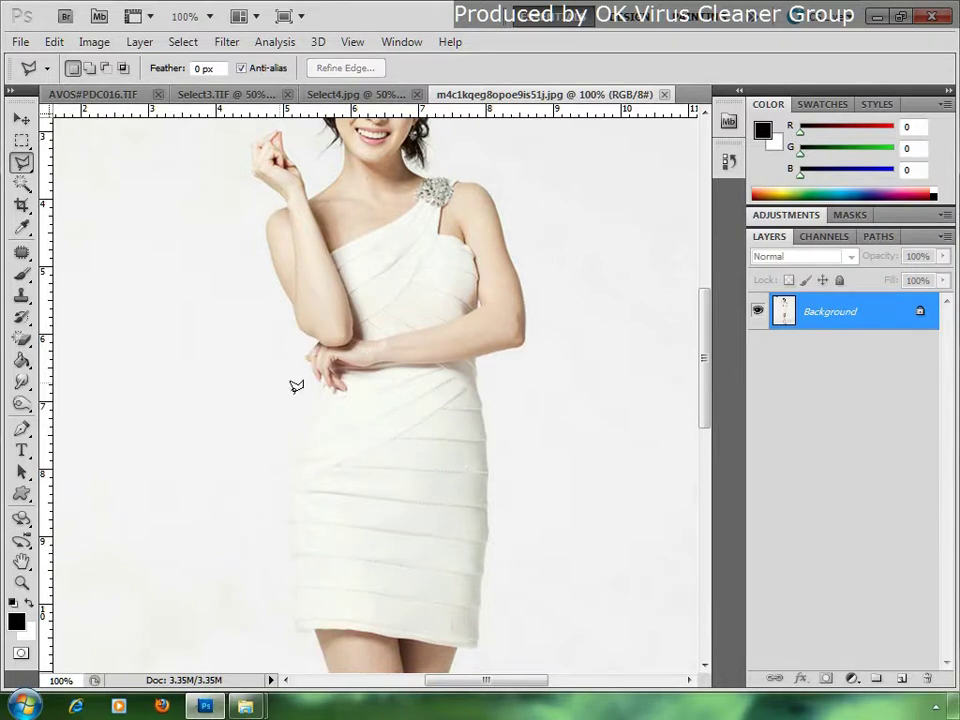
left_click_drag(24, 160, 55, 178)
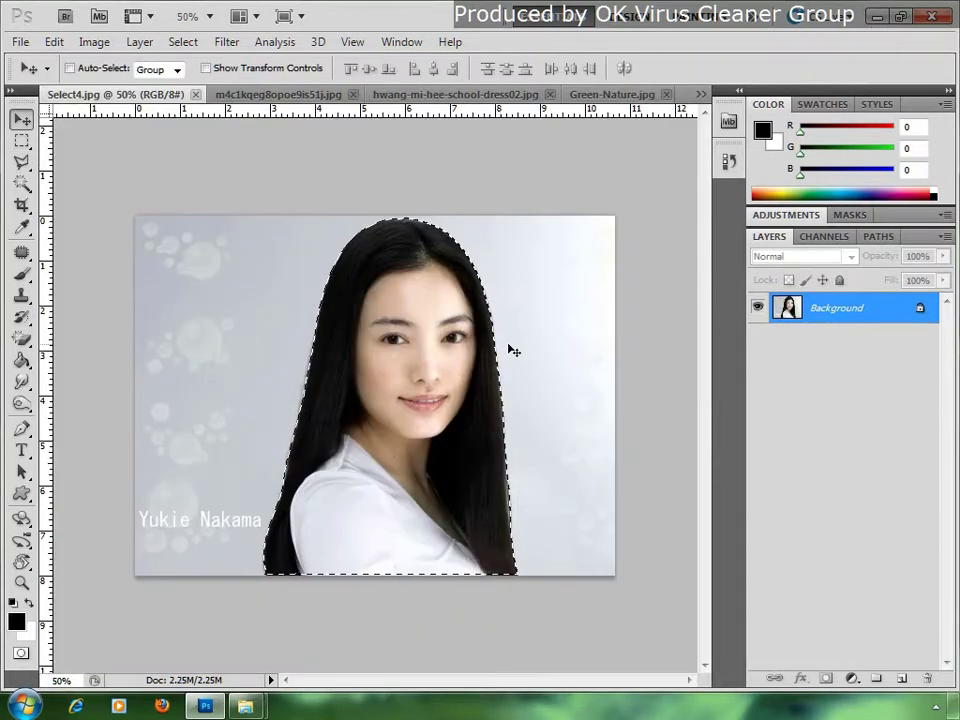
- Drag the selected girl from hwang-mi-hee-school-dress02.jpg onto Green-Nature.jpg as Layer 1
left_click(455, 94)
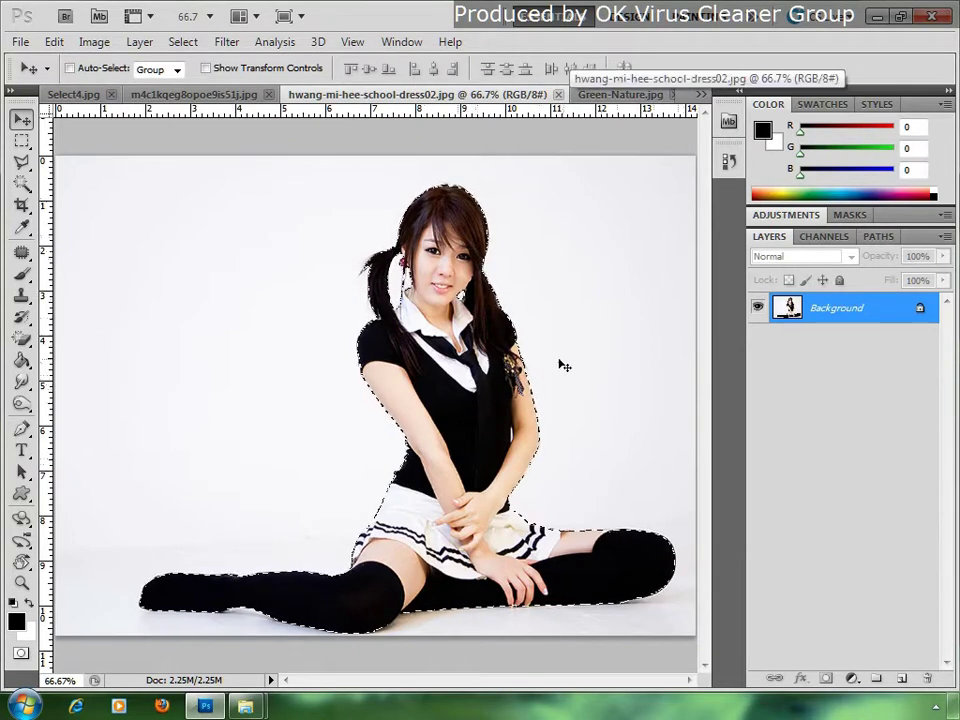
left_click_drag(570, 352, 628, 107)
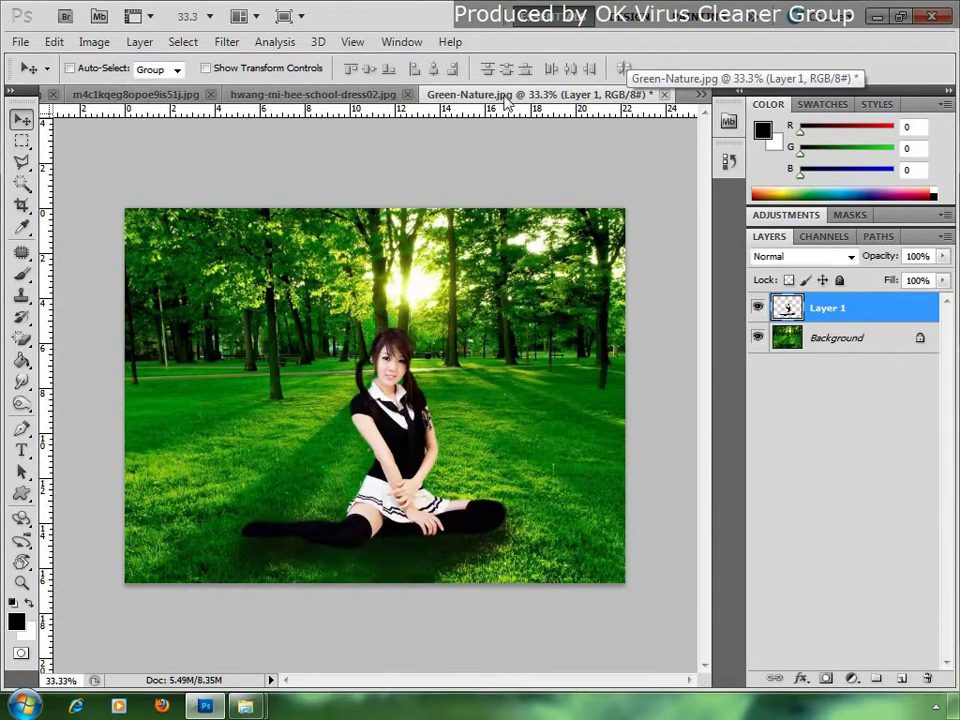
left_click(255, 93)
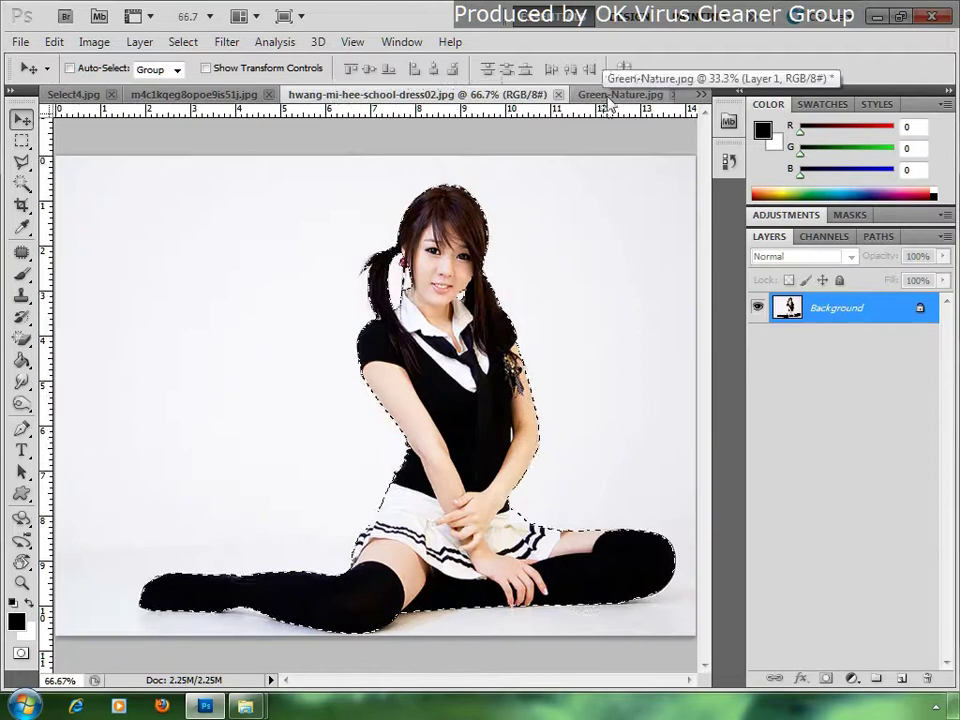
left_click_drag(597, 184, 410, 425)
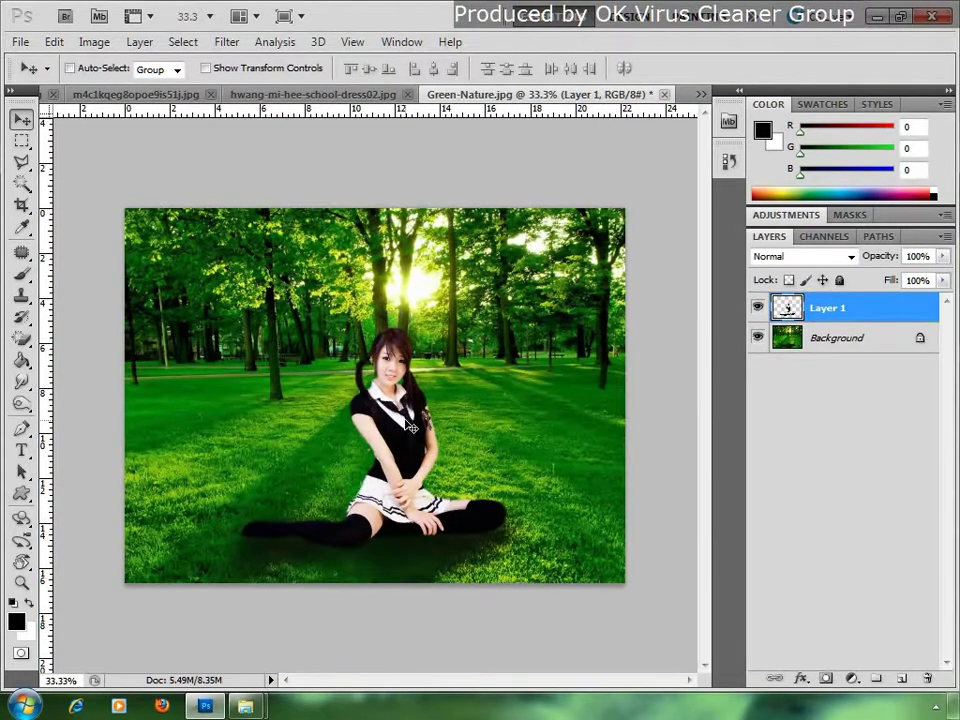
key("ctrl+plus")
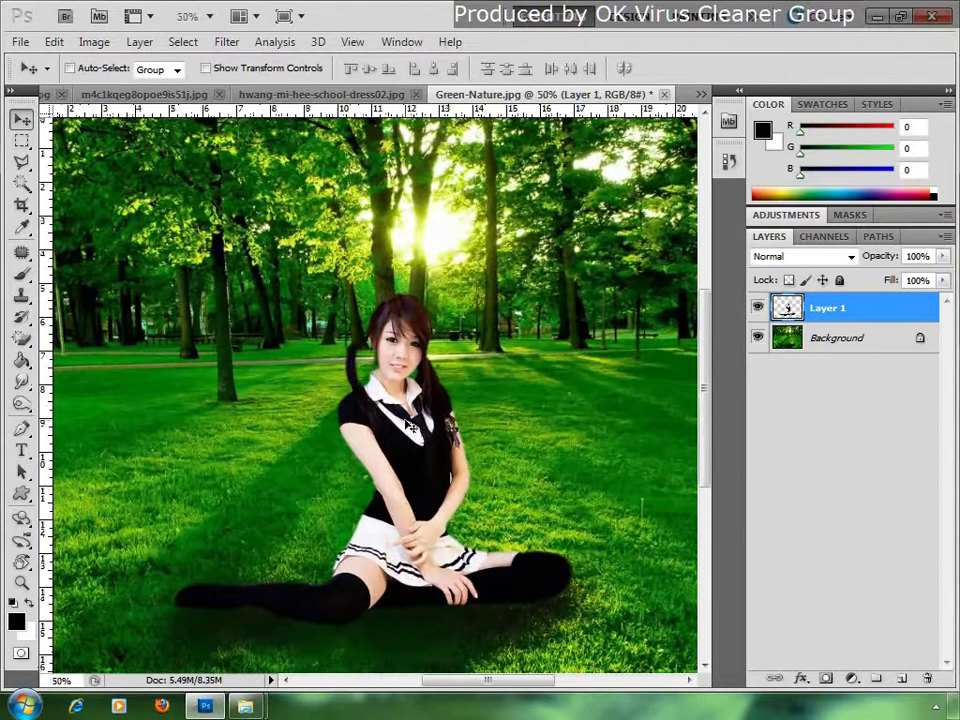